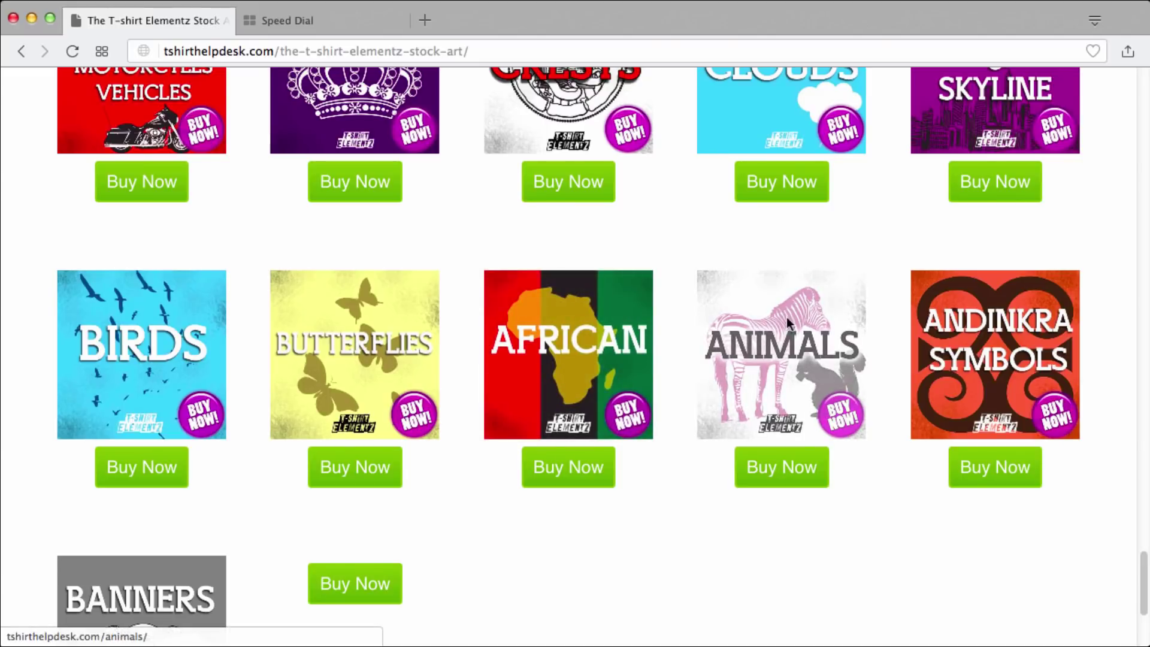
- Look over the stock-art categories on the T-shirt Elementz page
scroll(755, 338, "down", 5)
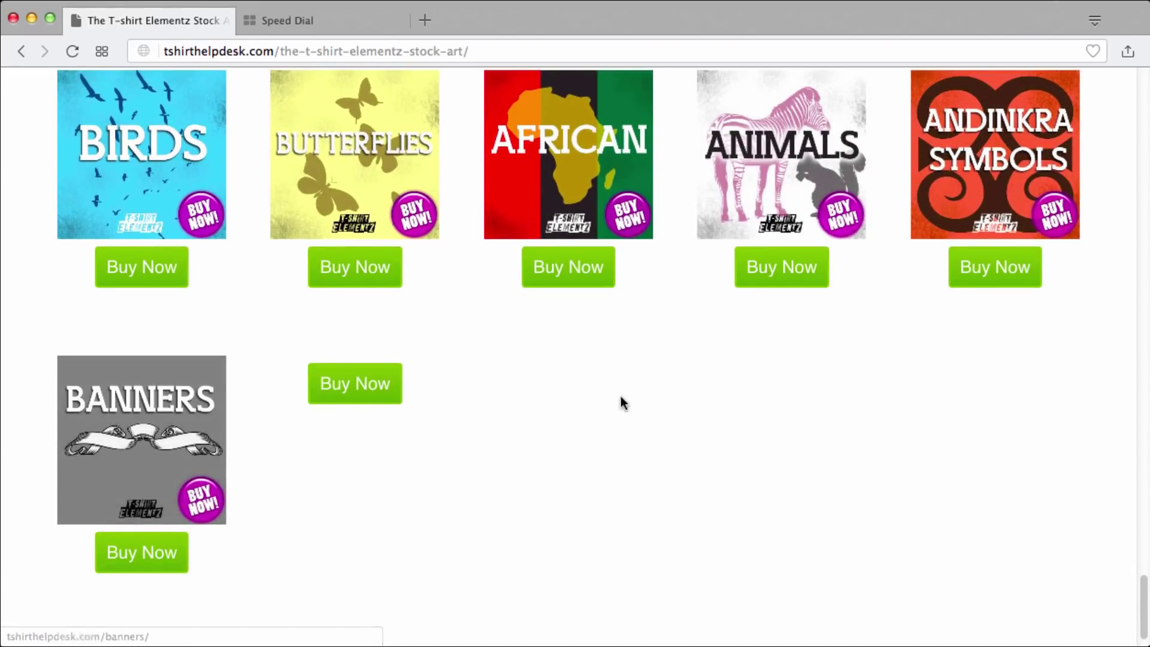
scroll(621, 400, "up", 10)
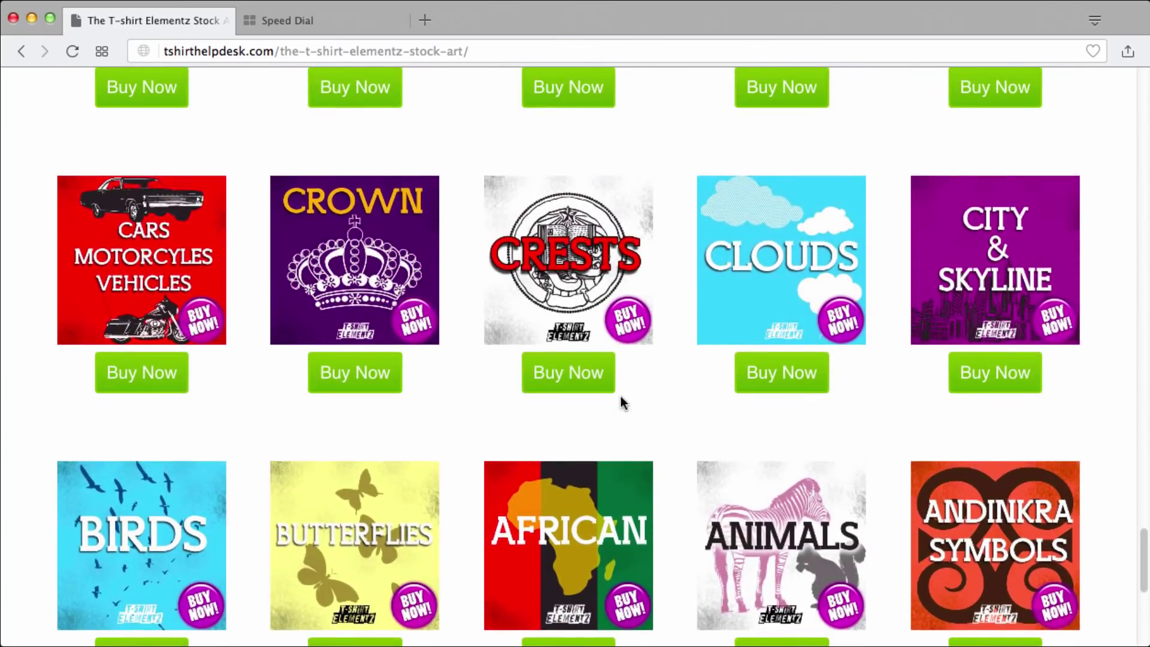
scroll(621, 400, "up", 20)
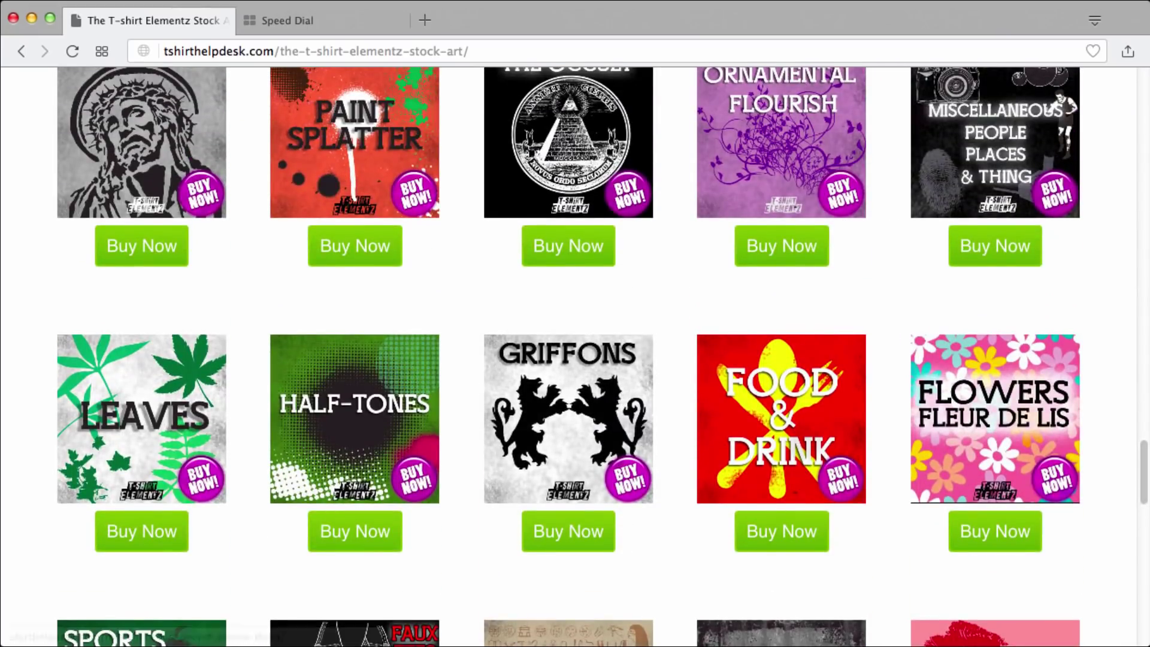
- Switch to the Elementz 2017 folder in Finder, look through its category folders and open the skulls folder
key("super+Tab")
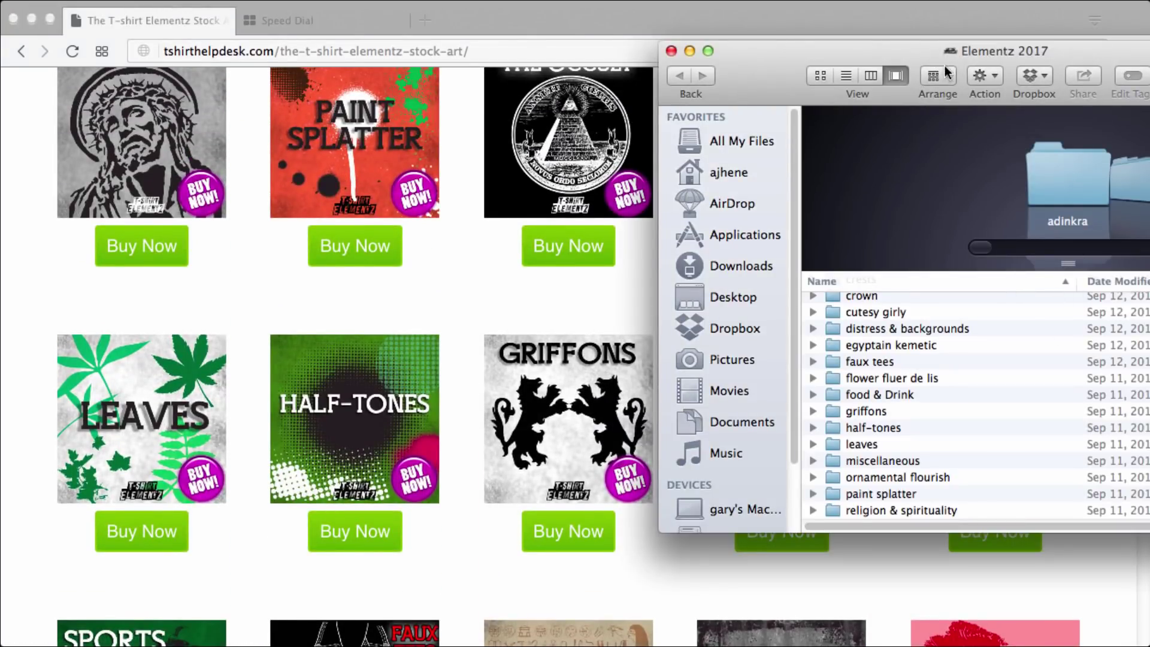
left_click_drag(946, 72, 847, 63)
scroll(894, 327, "up", 3)
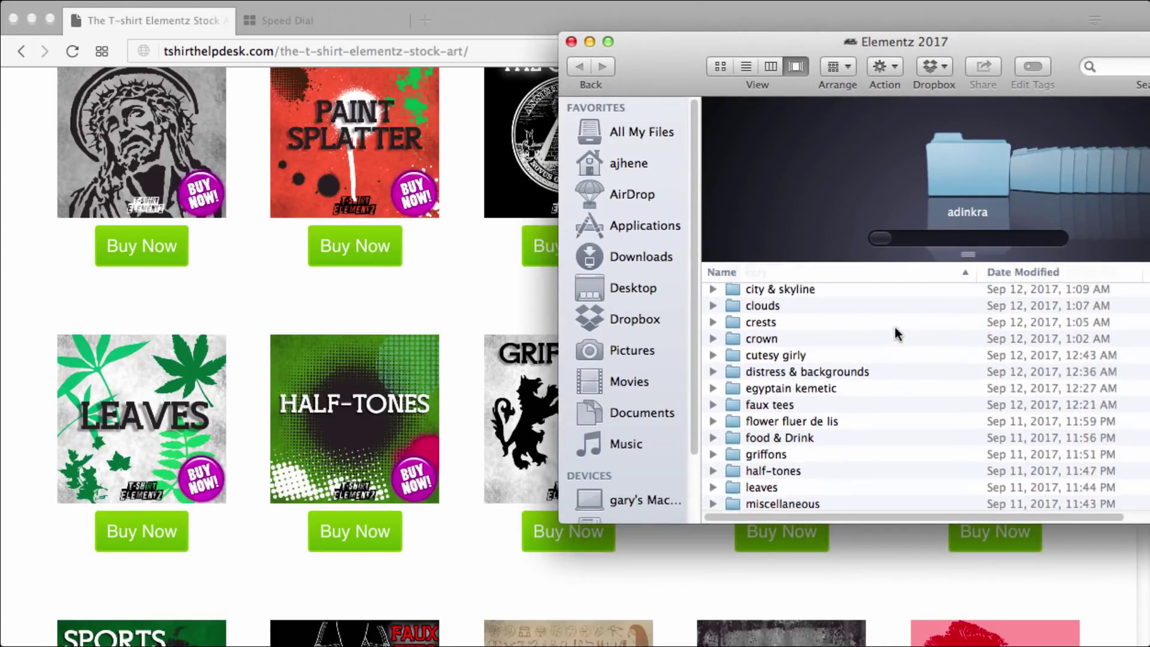
scroll(895, 327, "up", 5)
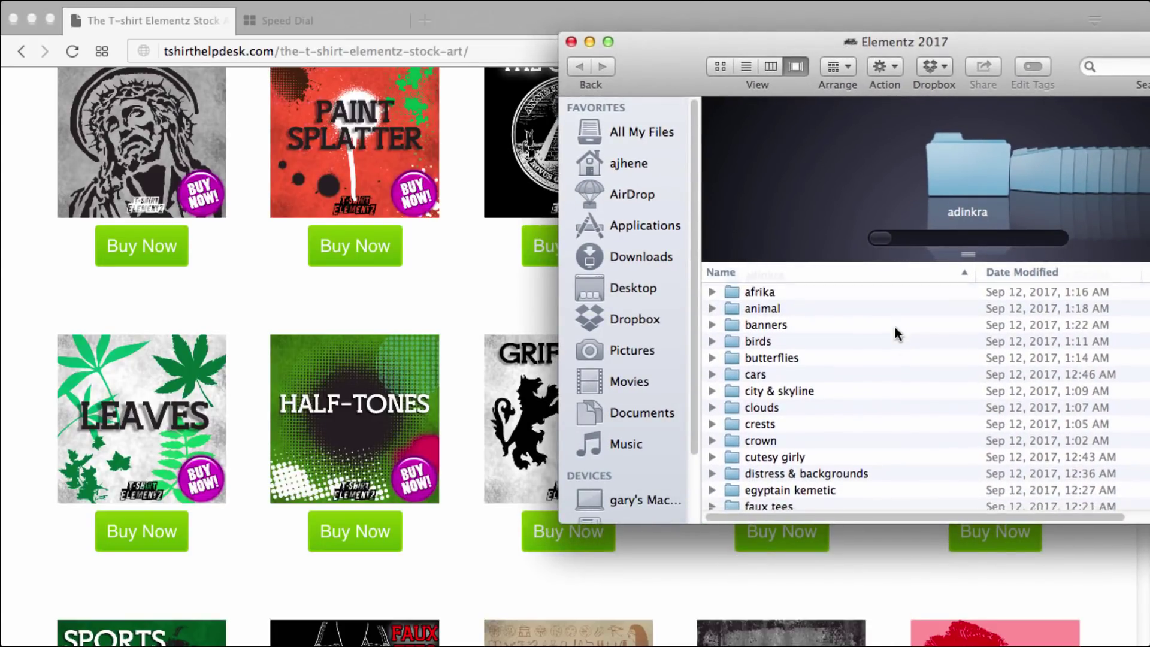
scroll(895, 327, "down", 1)
scroll(895, 329, "down", 5)
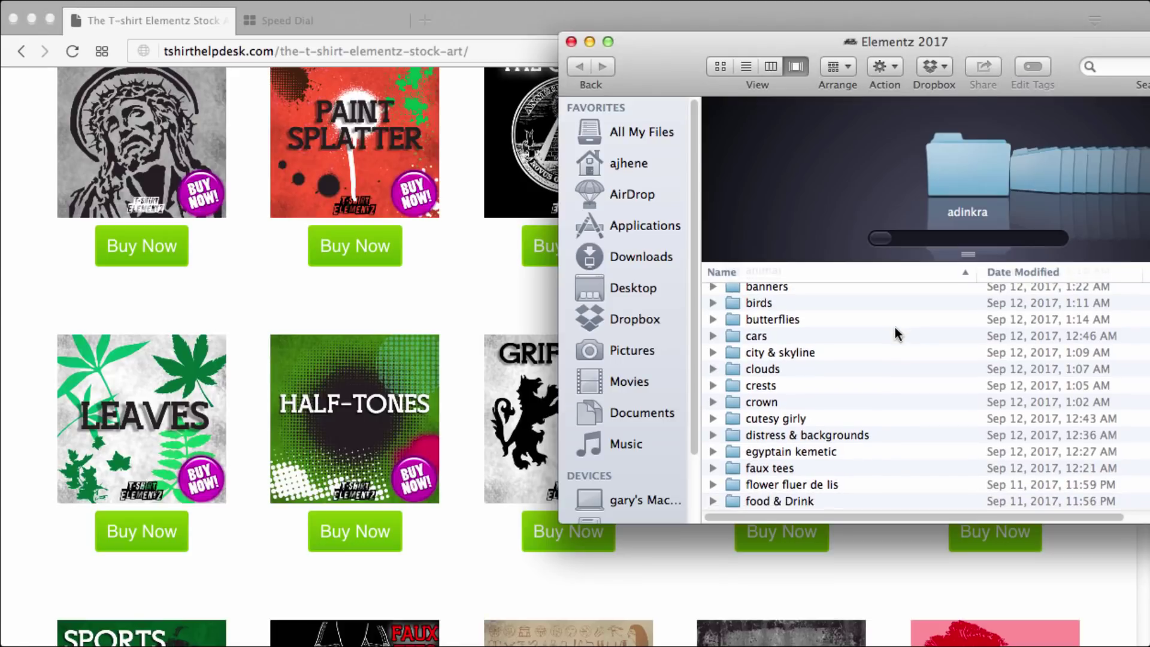
scroll(895, 327, "down", 4)
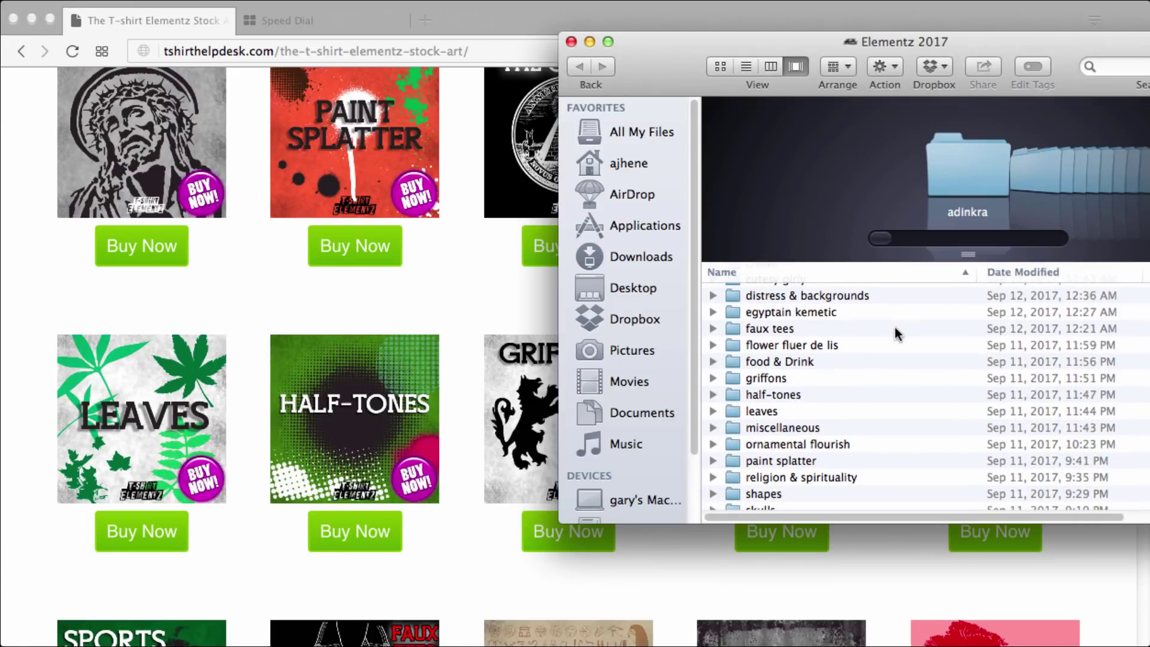
scroll(895, 327, "down", 4)
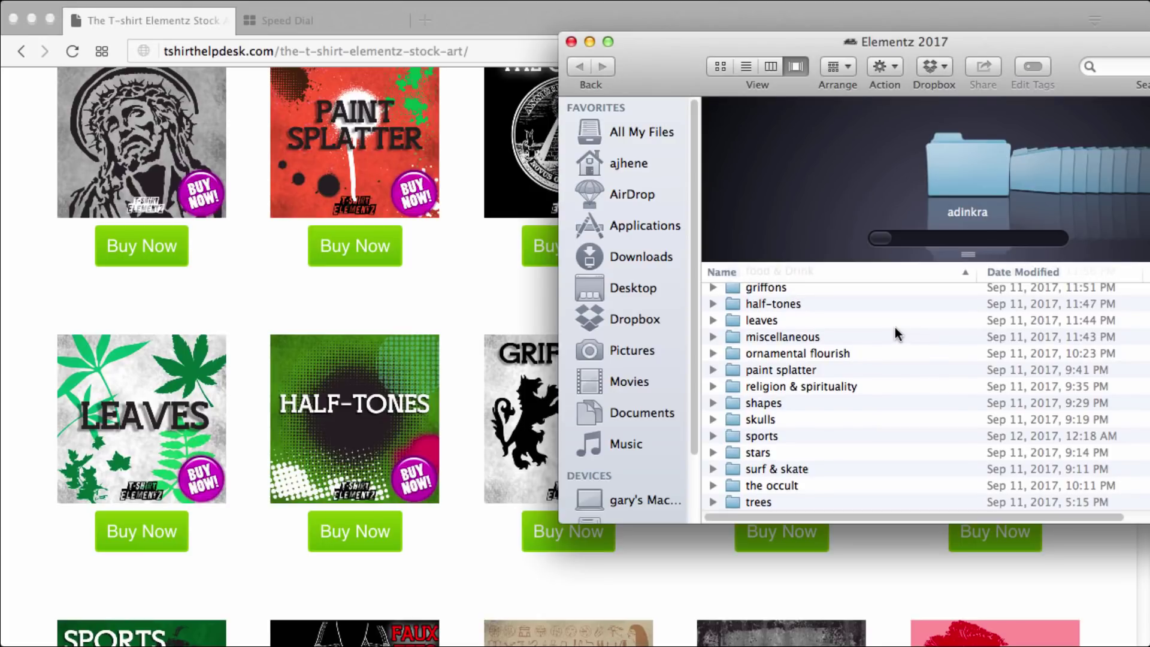
left_click(780, 414)
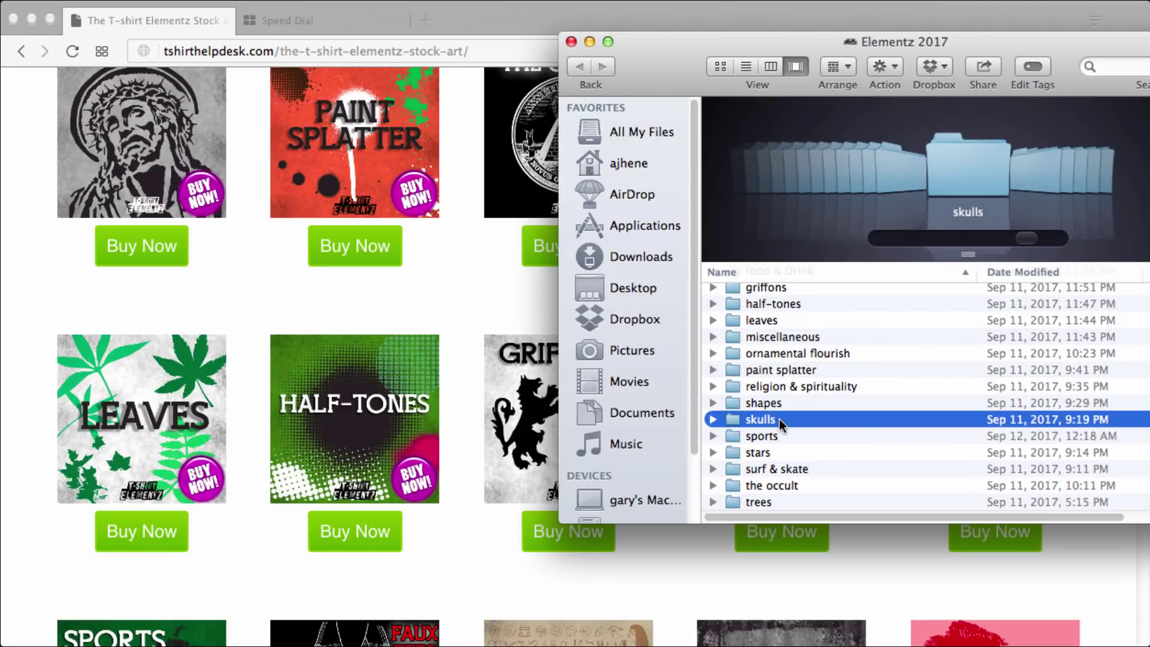
double_click(779, 418)
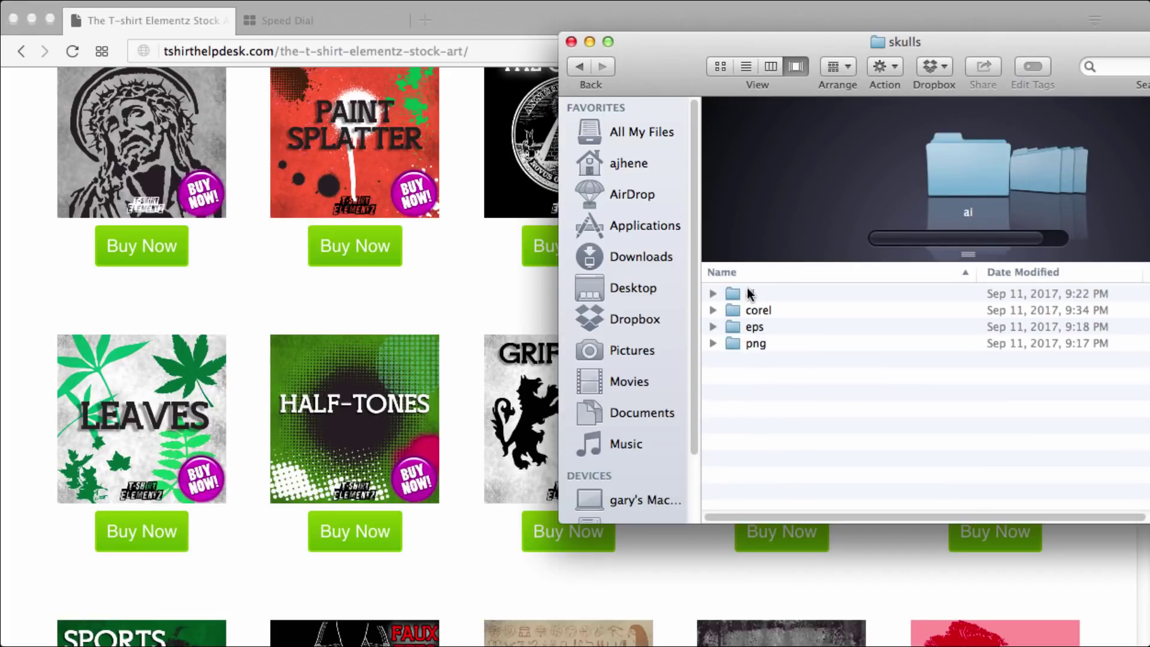
- Check the png, eps and corel format folders, and open TSHIRT ELEMENTS Skull.ai from the ai folder in Illustrator
left_click(758, 344)
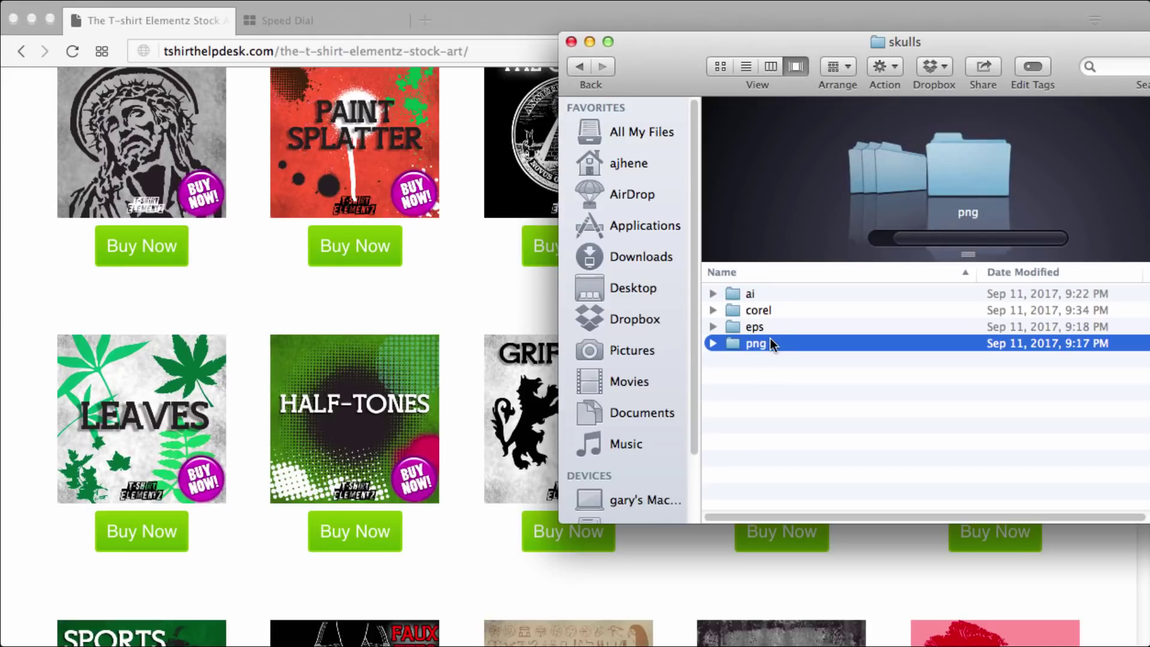
left_click(764, 327)
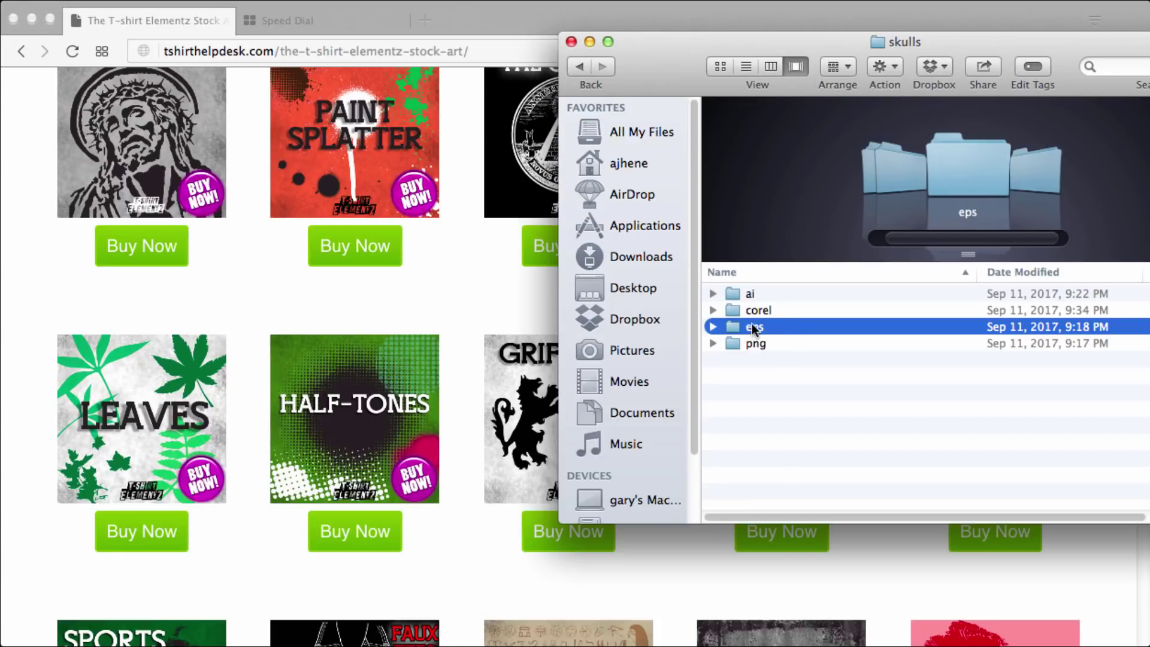
left_click(764, 310)
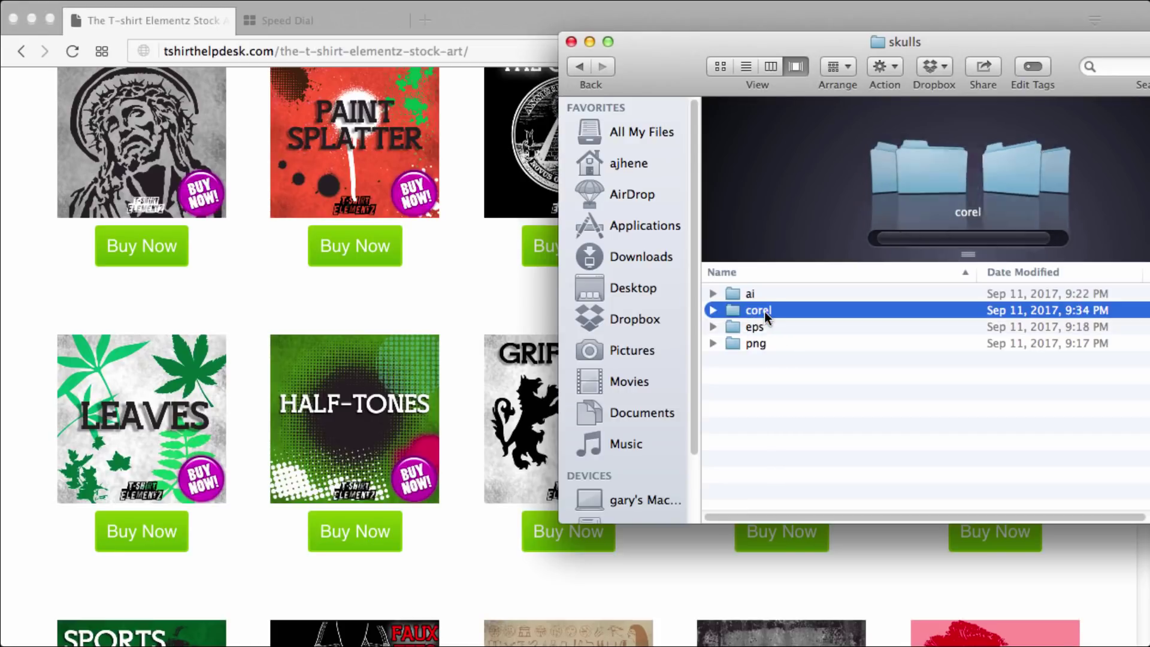
left_click(755, 293)
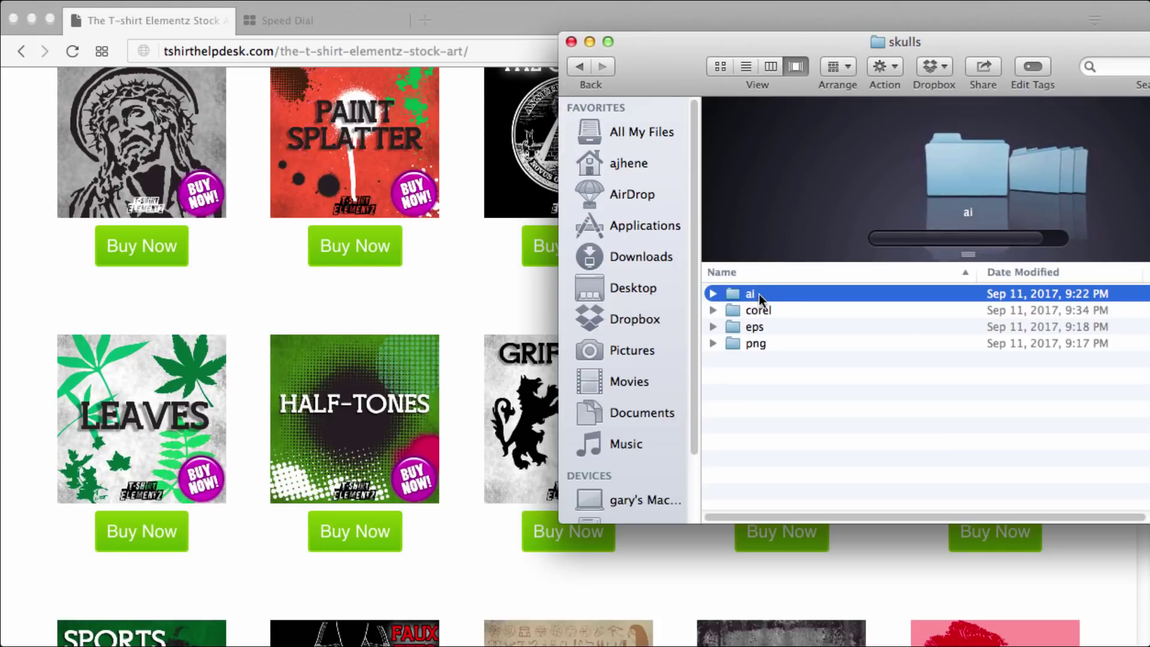
double_click(782, 293)
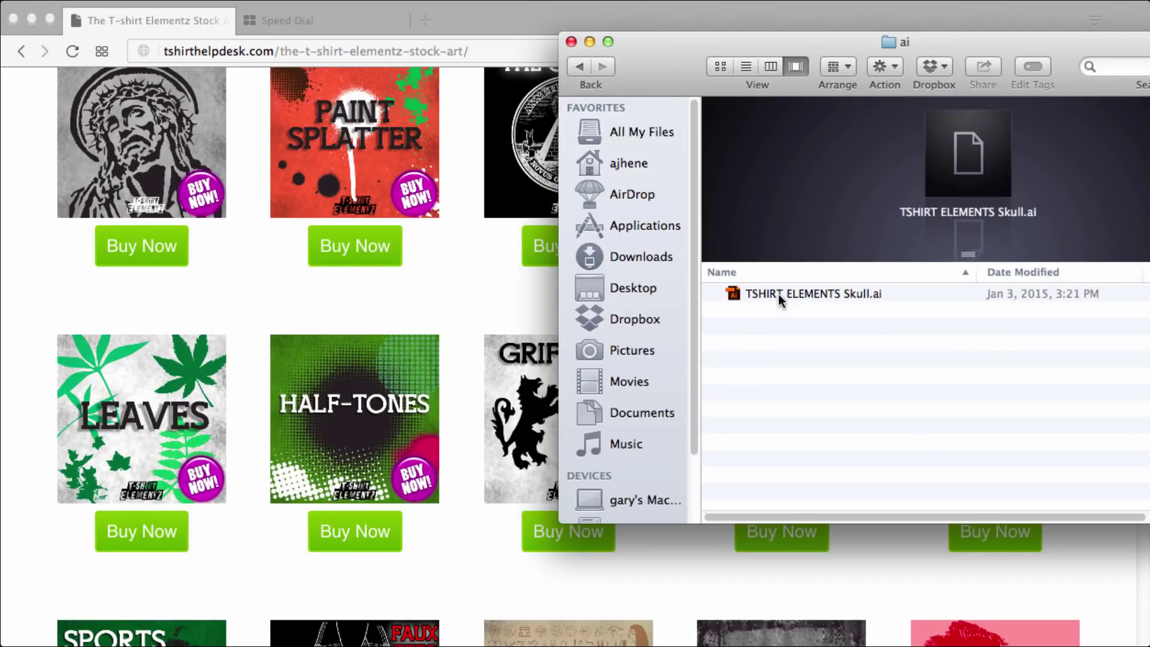
left_click(801, 293)
double_click(800, 294)
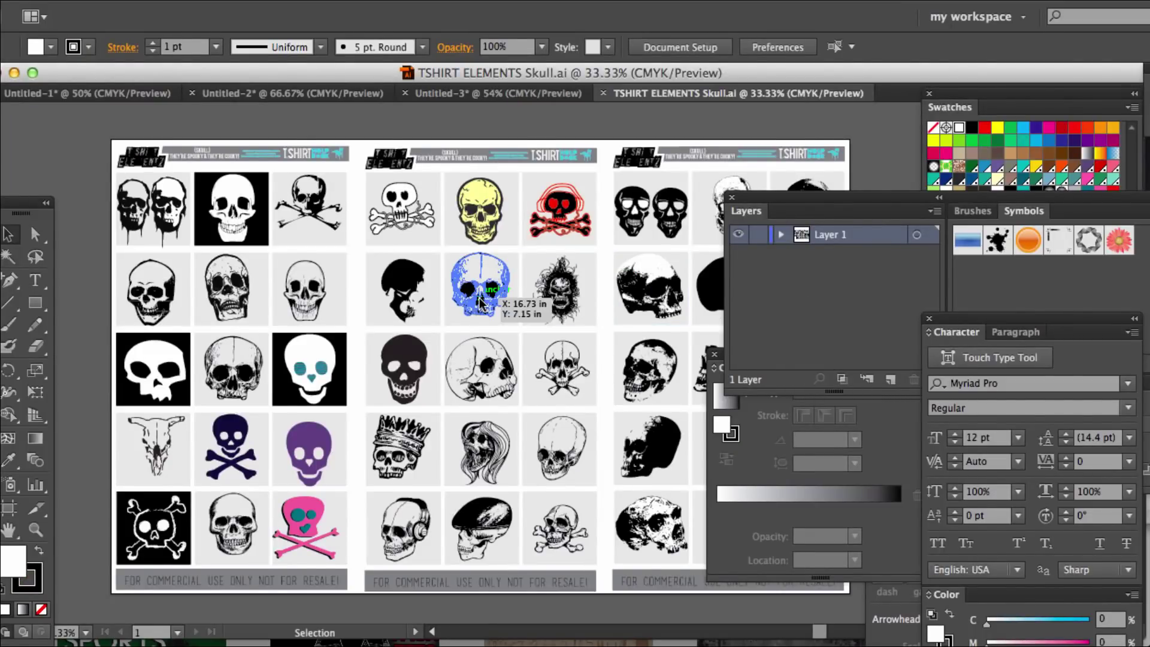
- Move the floating Layers and Gradient panels aside to uncover more of the skull artwork sheet
scroll(479, 302, "up", 1)
scroll(479, 302, "right", 1)
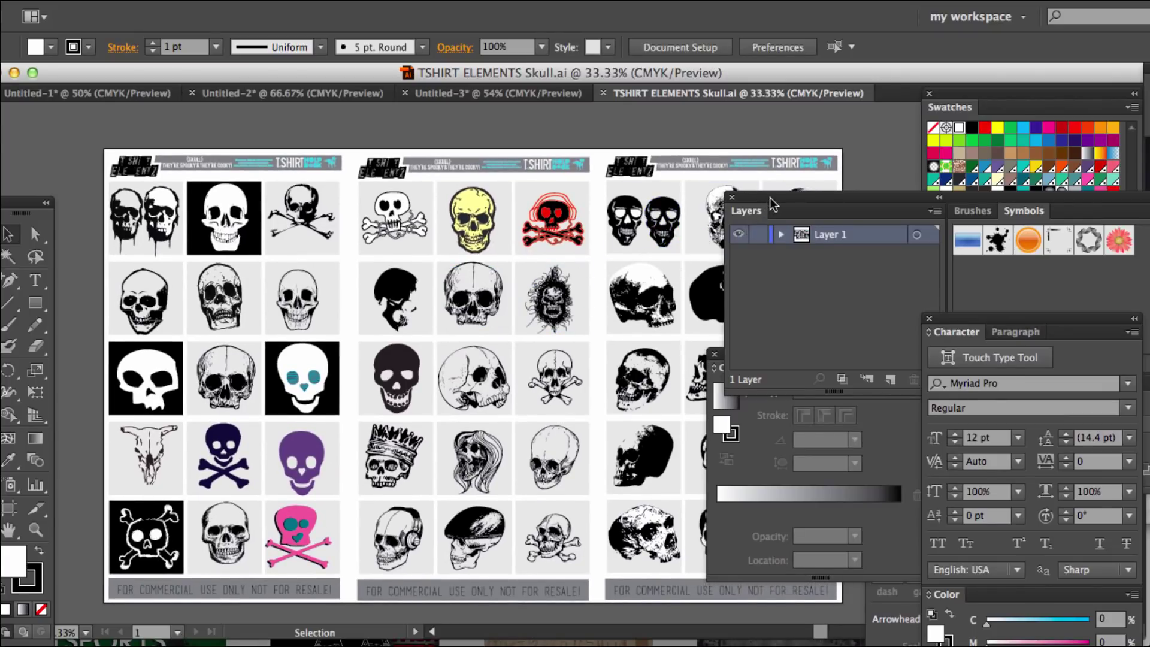
left_click_drag(773, 203, 858, 197)
mouse_move(784, 357)
left_mouse_down()
mouse_move(816, 455)
mouse_move(862, 380)
mouse_move(770, 321)
mouse_move(852, 457)
left_mouse_up()
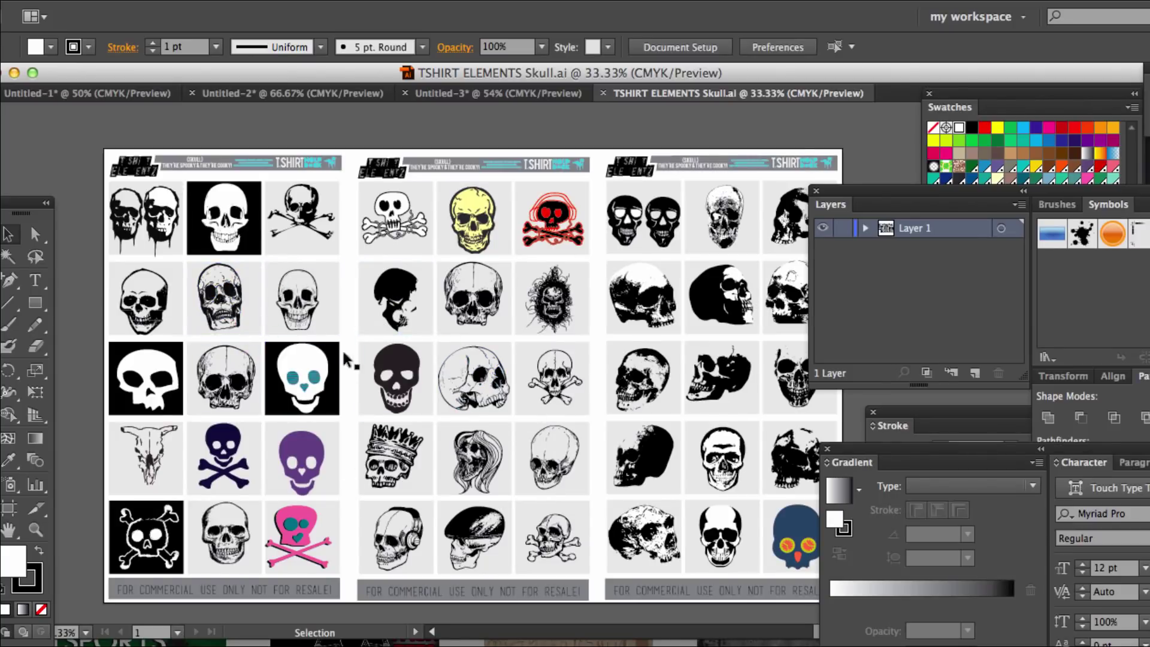
scroll(447, 334, "right", 1)
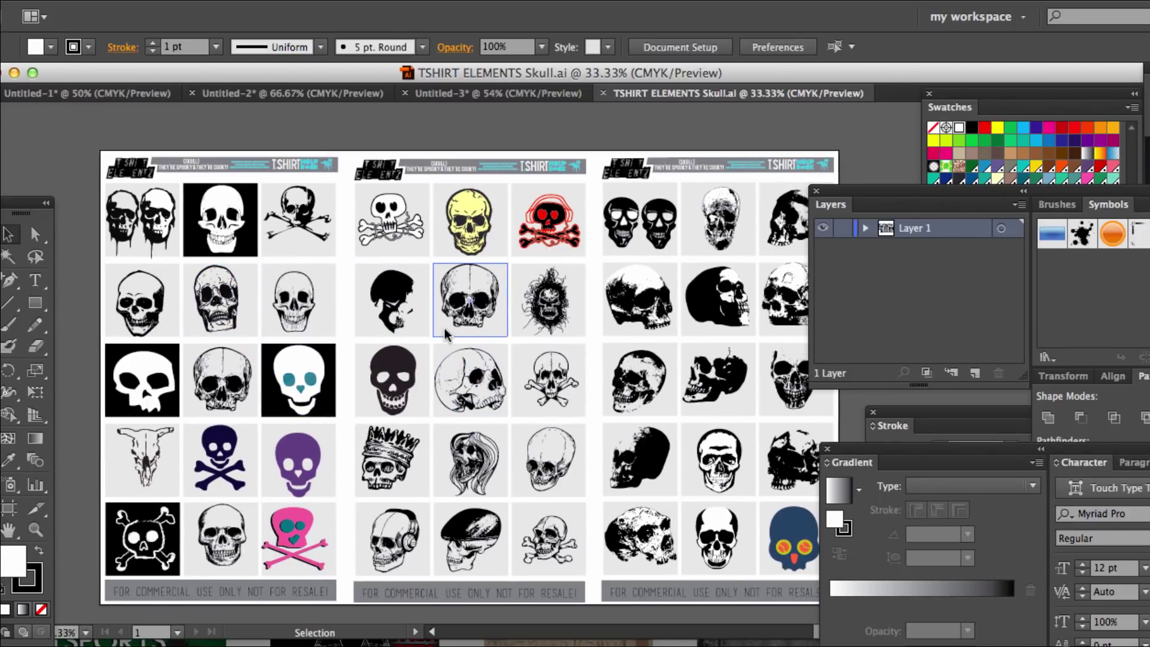
scroll(447, 333, "down", 1)
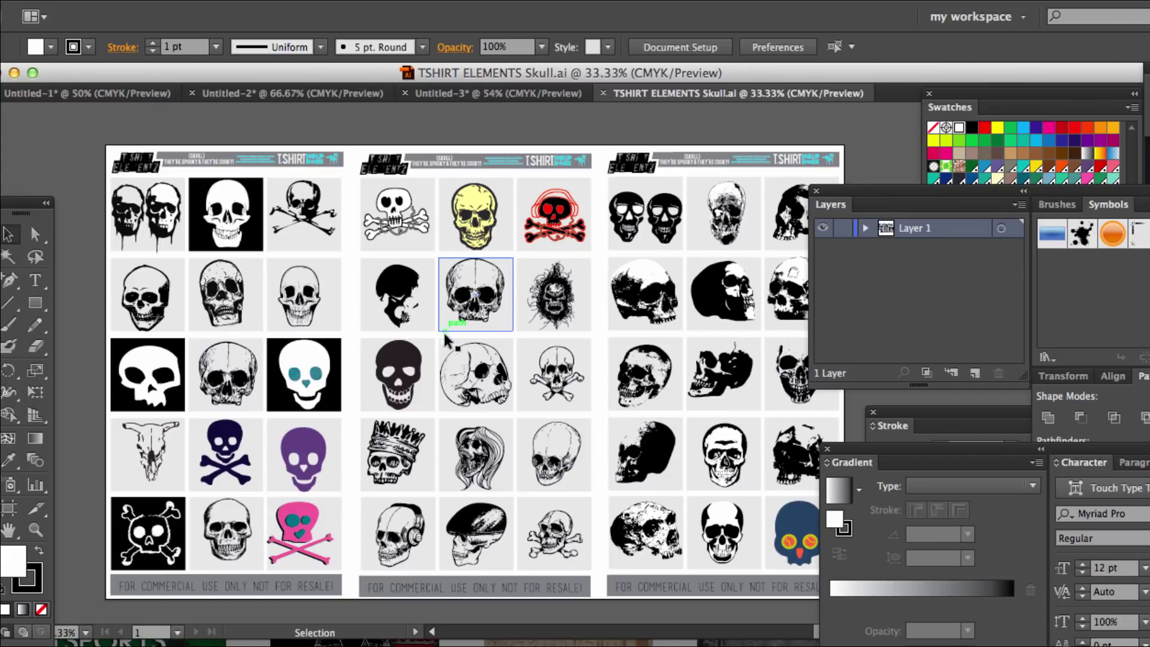
- Copy the skull wearing headphones from the skull sheet into the blank Untitled-3 document
left_click(420, 541)
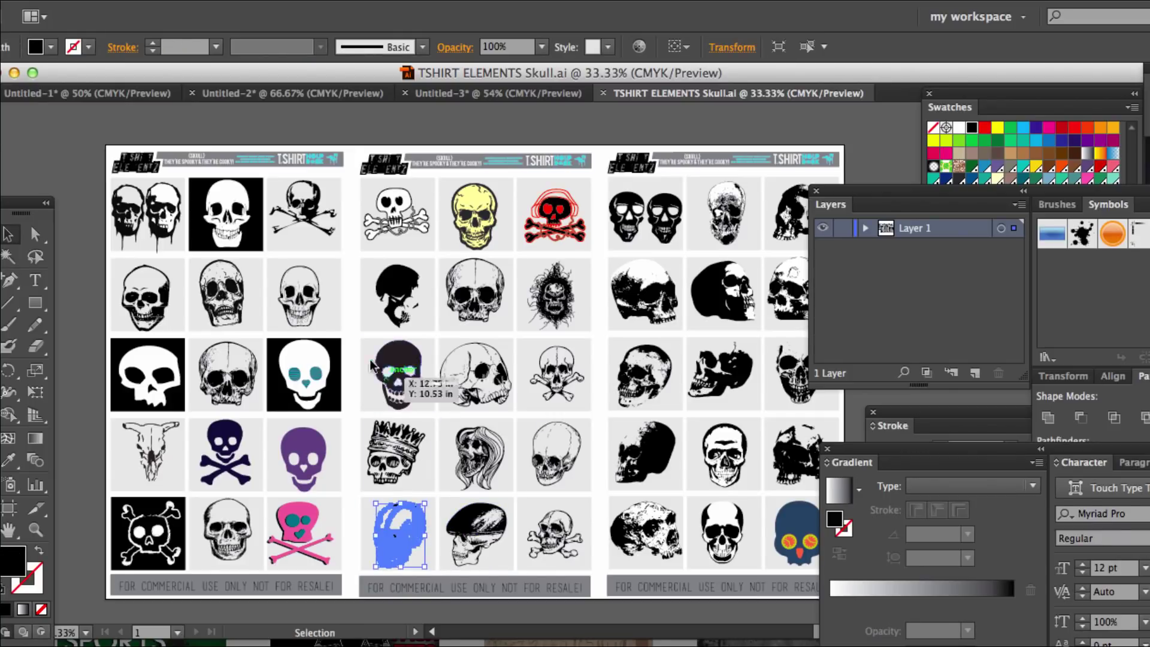
left_click(505, 97)
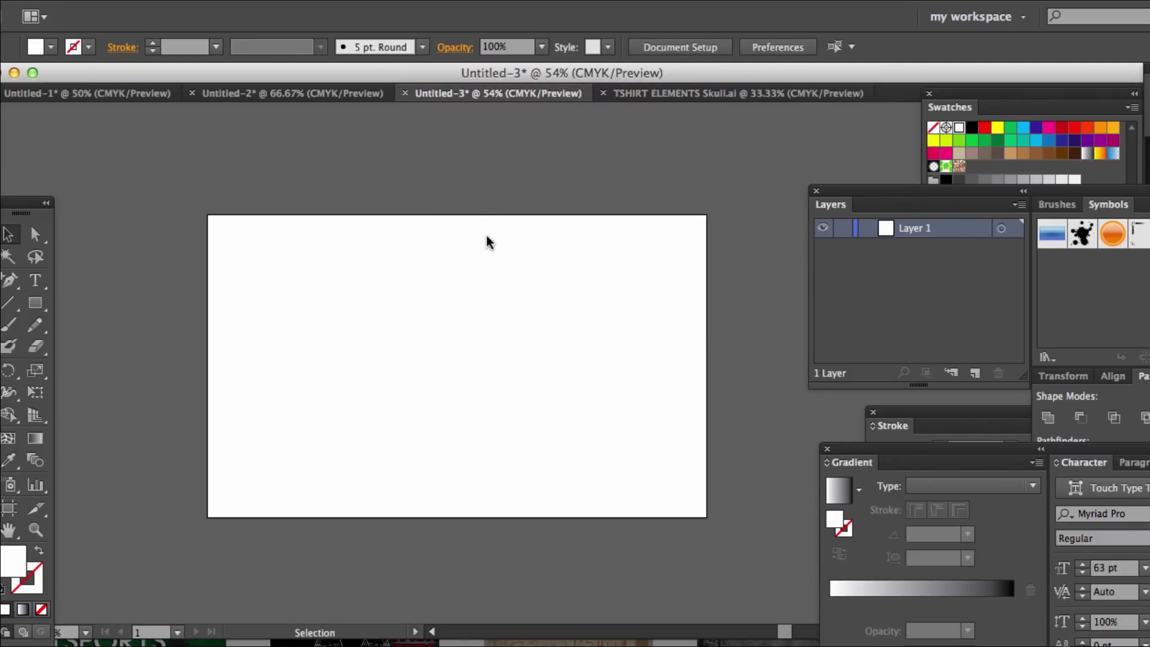
key("super+v")
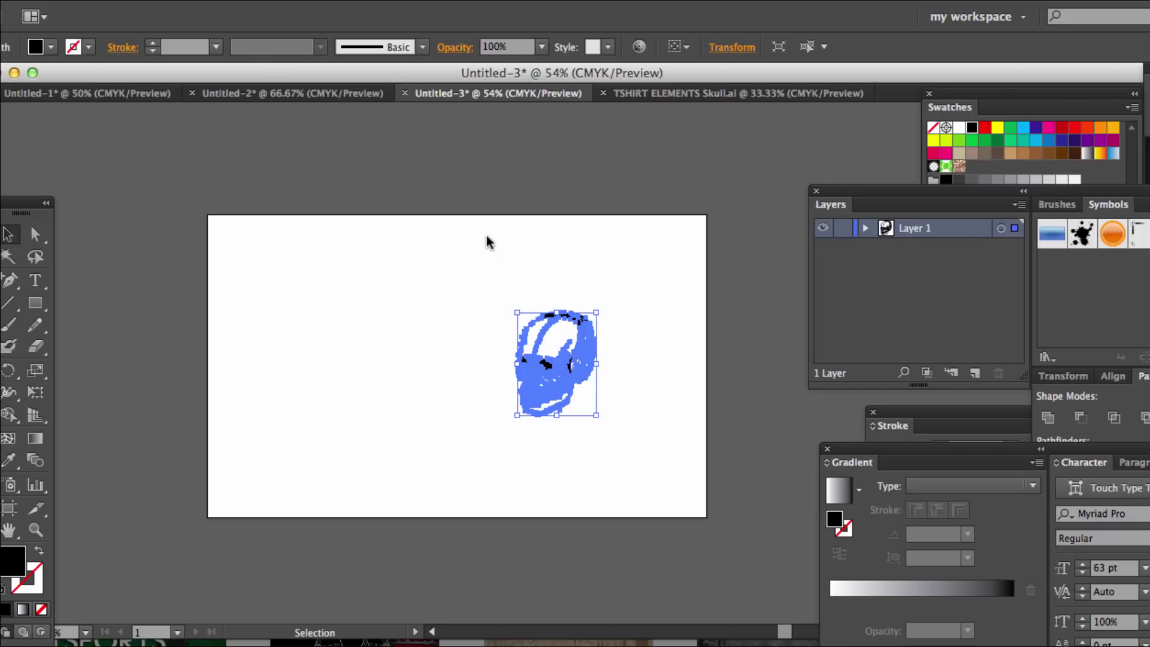
- Reposition the pasted headphone skull at the centre of the artboard
left_click(479, 301)
left_click(587, 343)
left_click_drag(587, 343, 803, 417)
left_click(764, 356)
left_click_drag(787, 462, 456, 381)
left_click(575, 354)
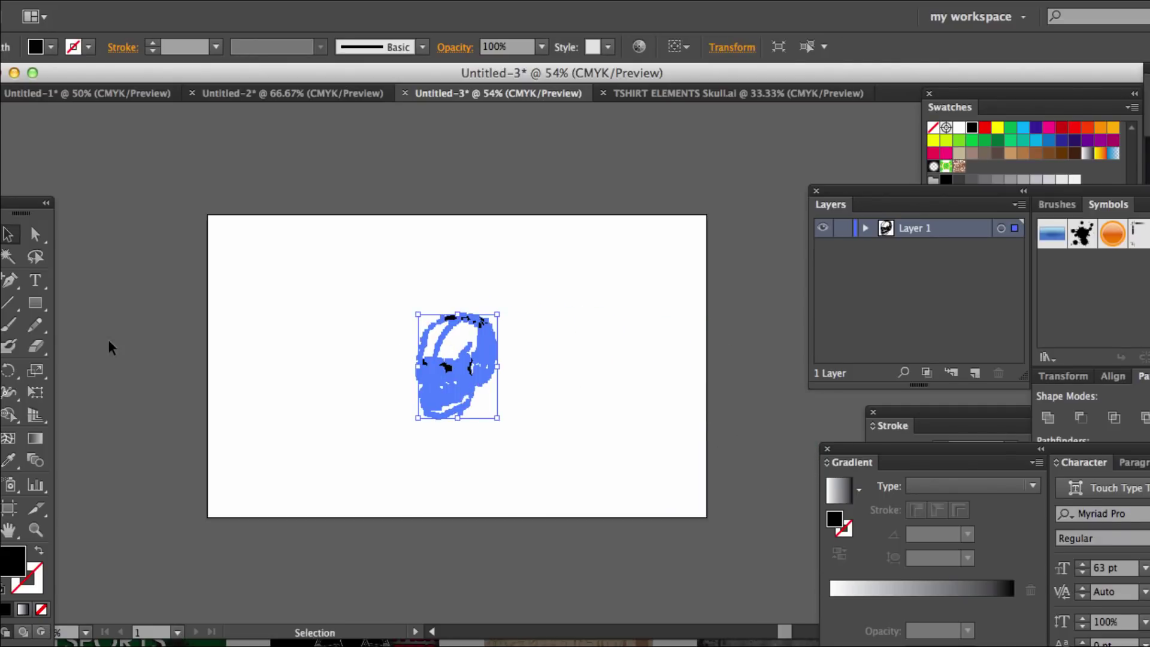
- Move the toolbox fully onto the screen, deselect the skull and zoom in on it
key("space")
left_click_drag(244, 362, 303, 375)
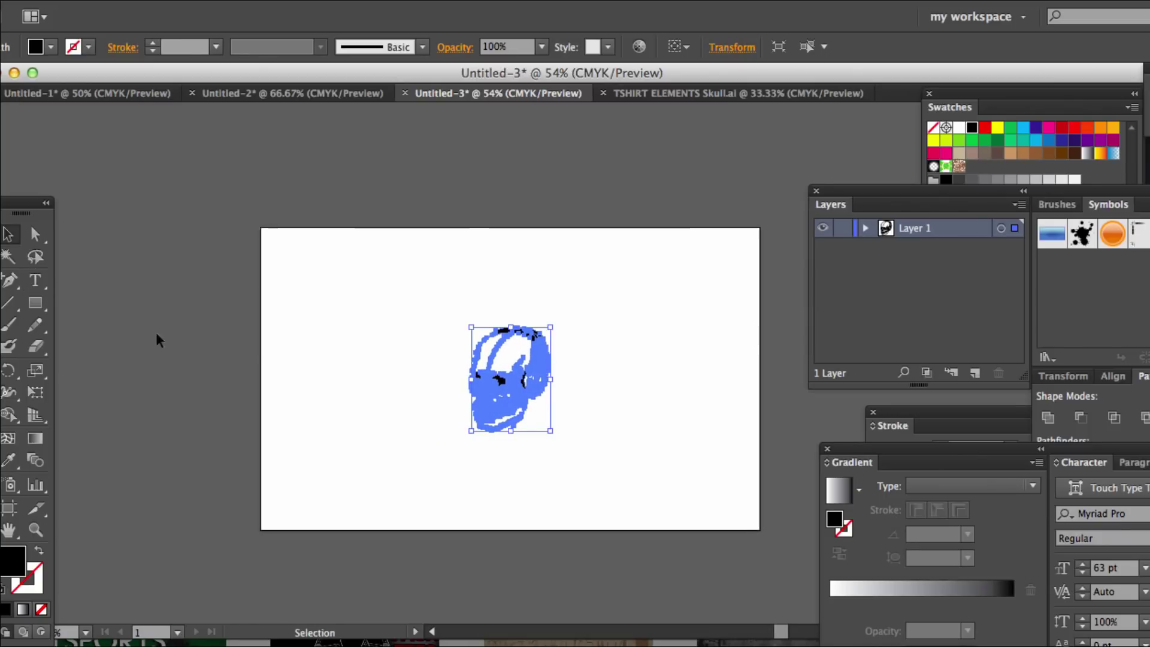
left_click_drag(21, 213, 83, 224)
left_click(247, 280)
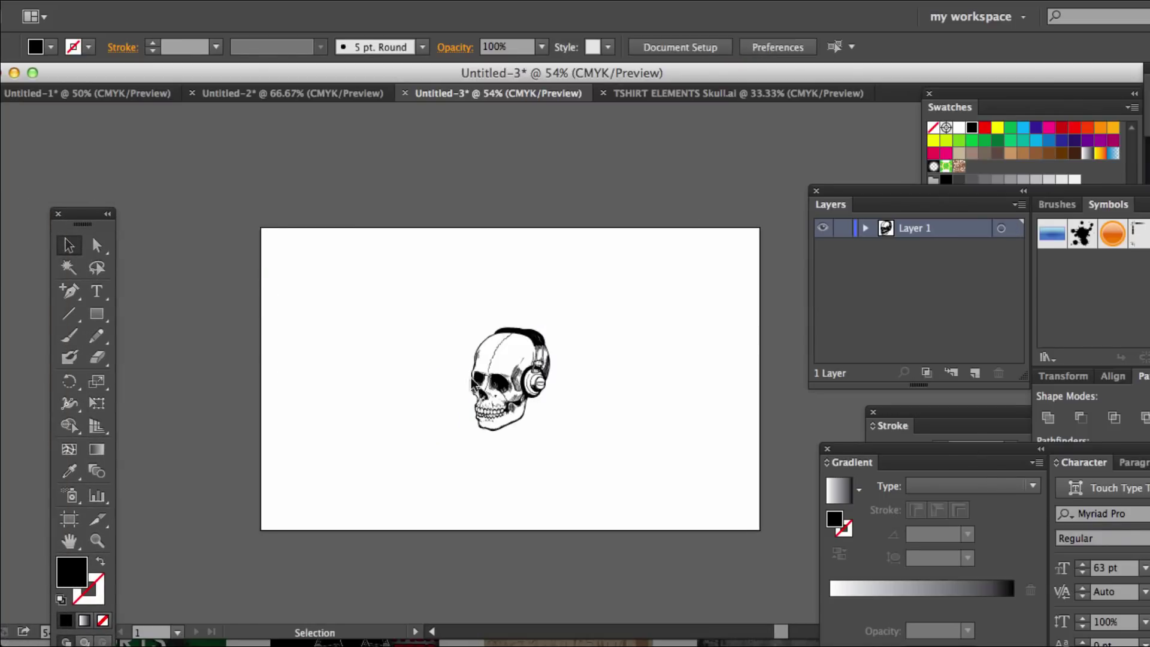
key("space")
left_click_drag(251, 287, 183, 303)
left_click(97, 541)
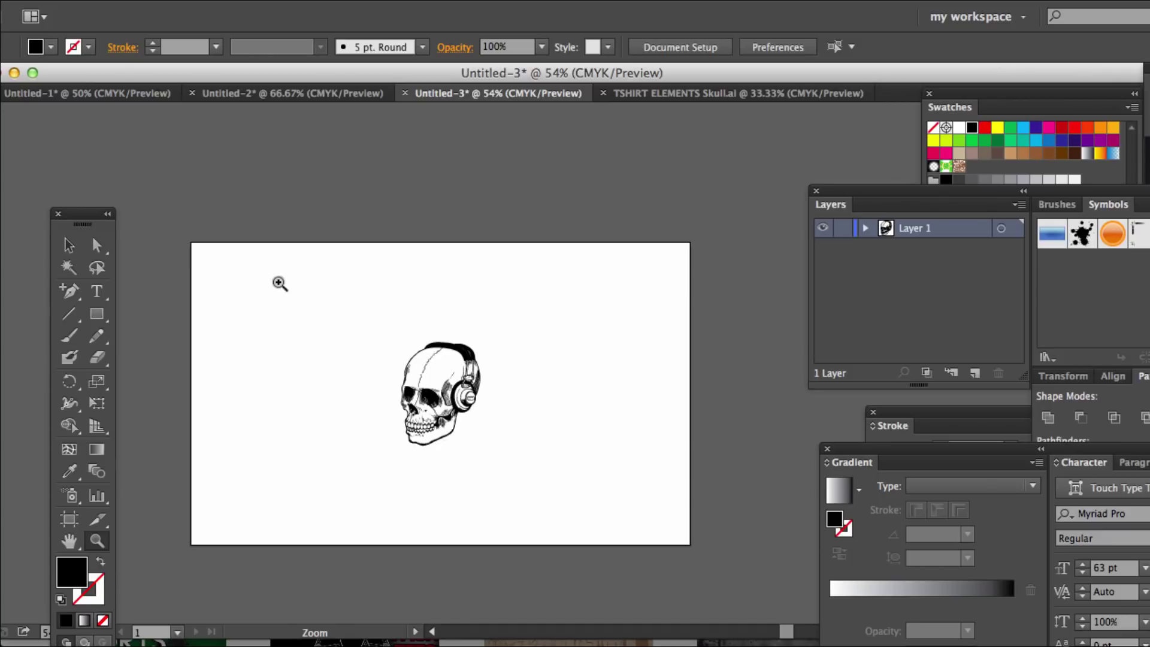
left_click_drag(277, 282, 492, 499)
key("space")
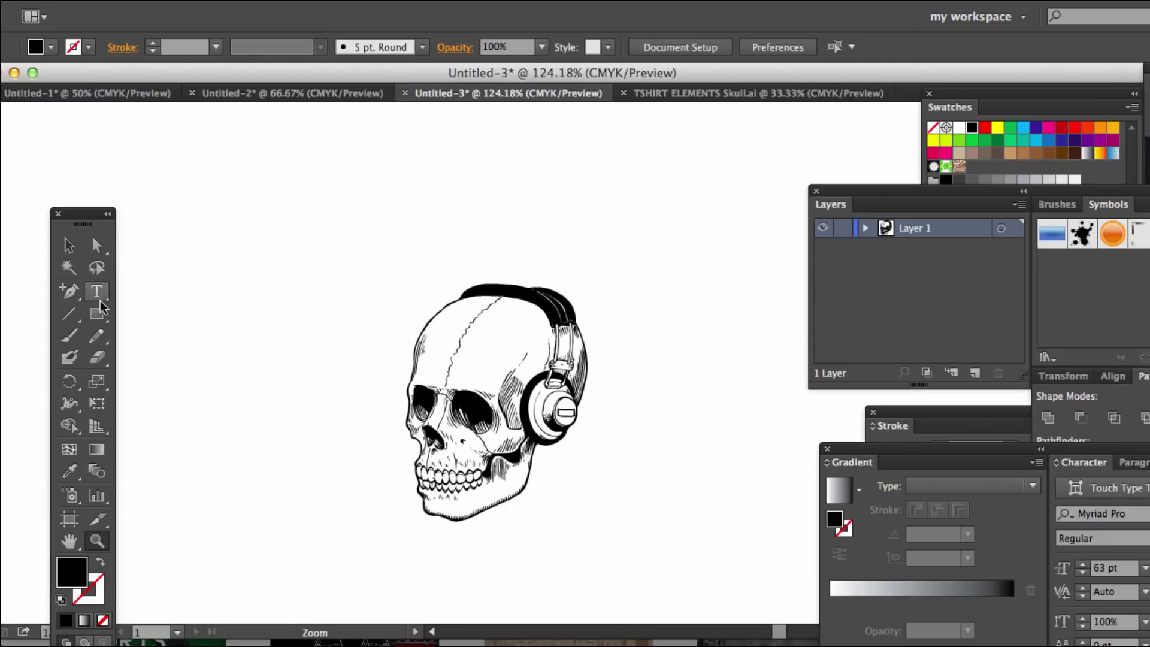
left_click_drag(96, 291, 178, 335)
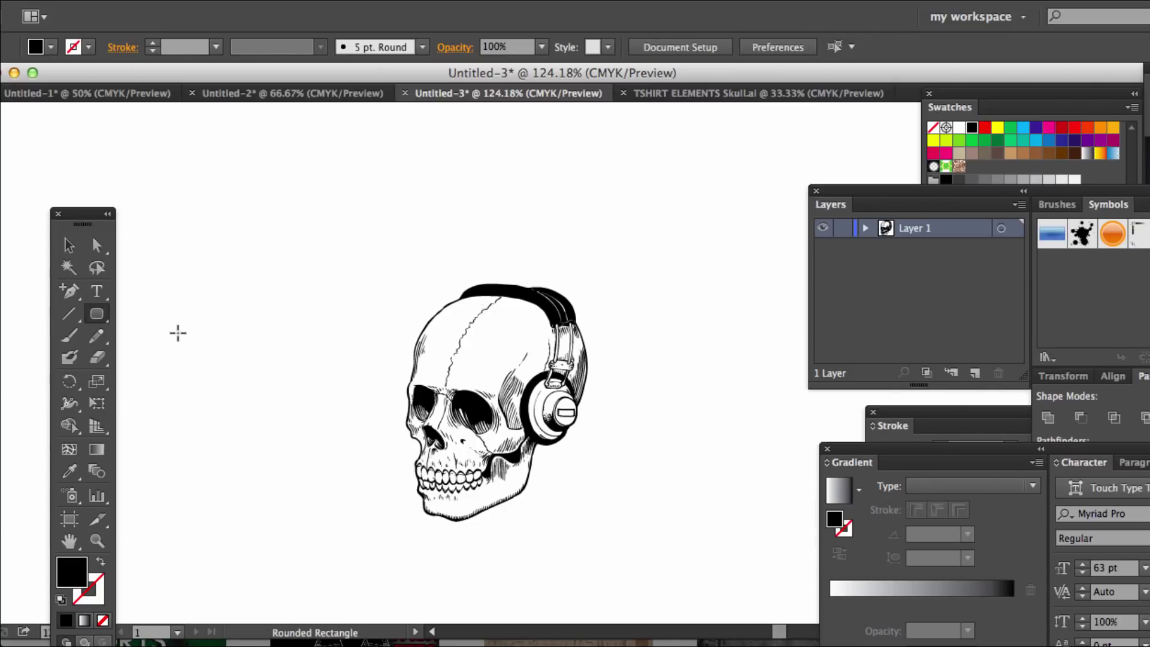
left_click_drag(293, 242, 567, 283)
key("ctrl+z")
- Add the text "Good Music" above the headphone skull and finish with the text object selected
mouse_move(96, 314)
left_mouse_down()
mouse_move(159, 329)
mouse_move(170, 358)
mouse_move(98, 291)
left_mouse_up()
left_click(97, 292)
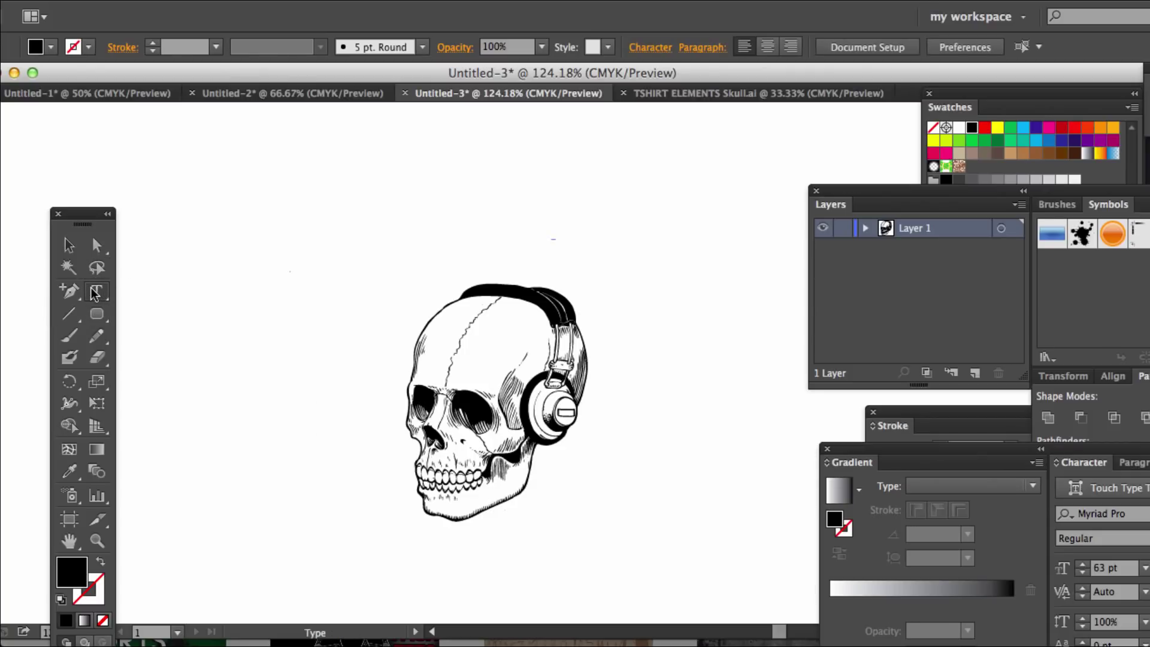
left_click(319, 246)
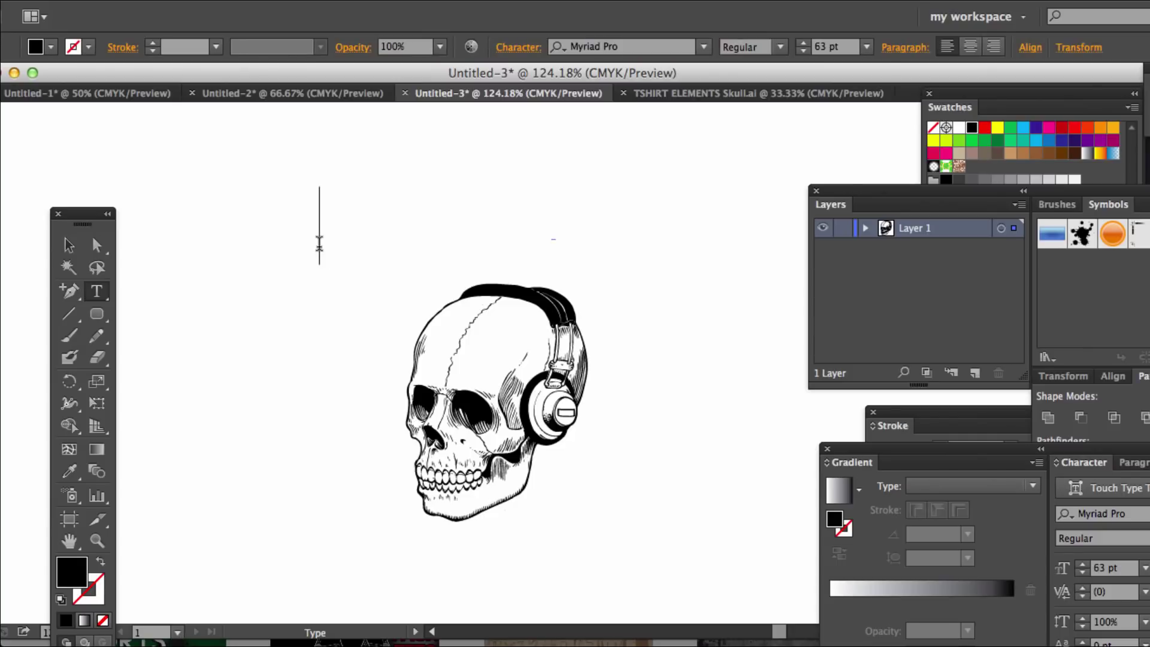
type("G")
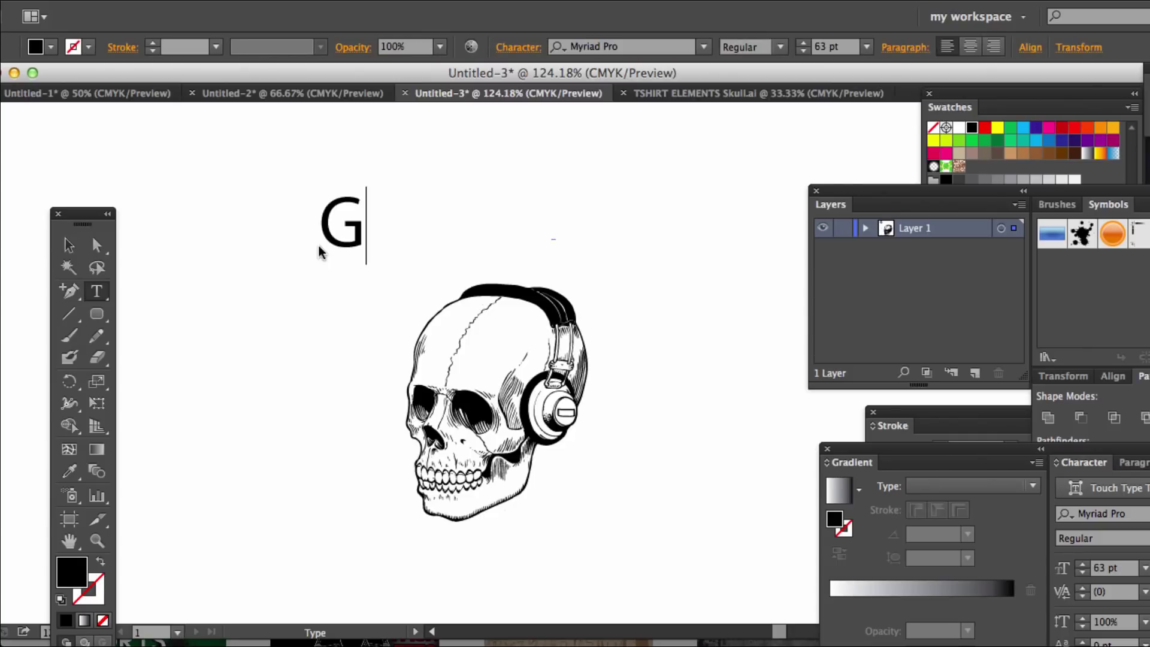
type("oo d")
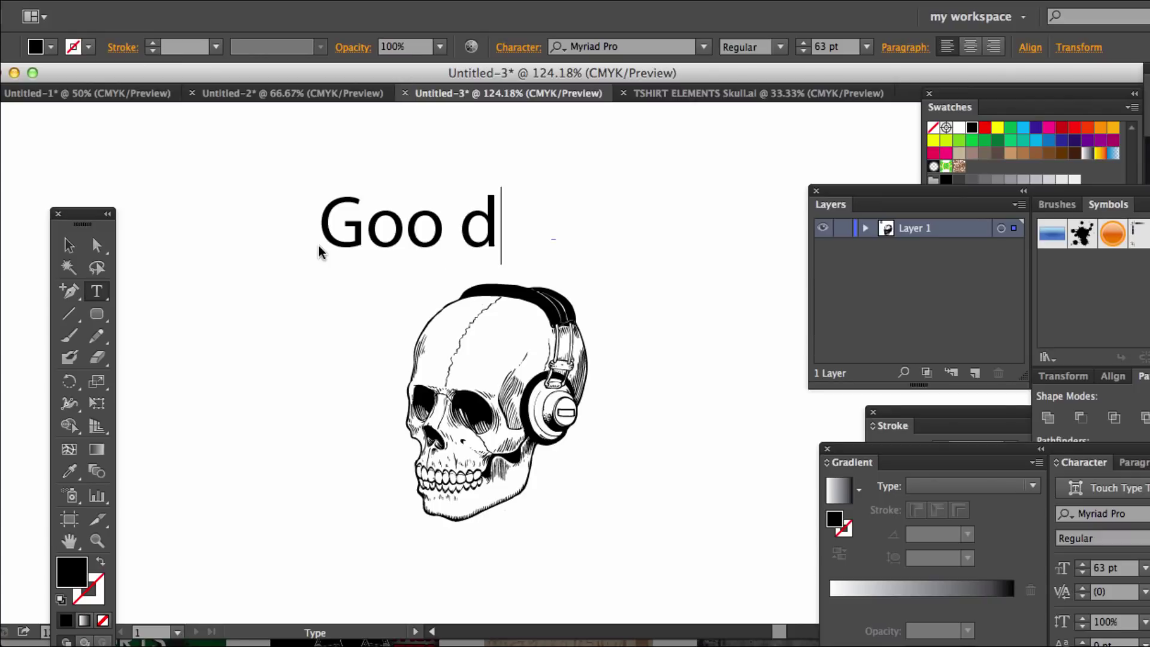
key("BackSpace")
key("BackSpace")
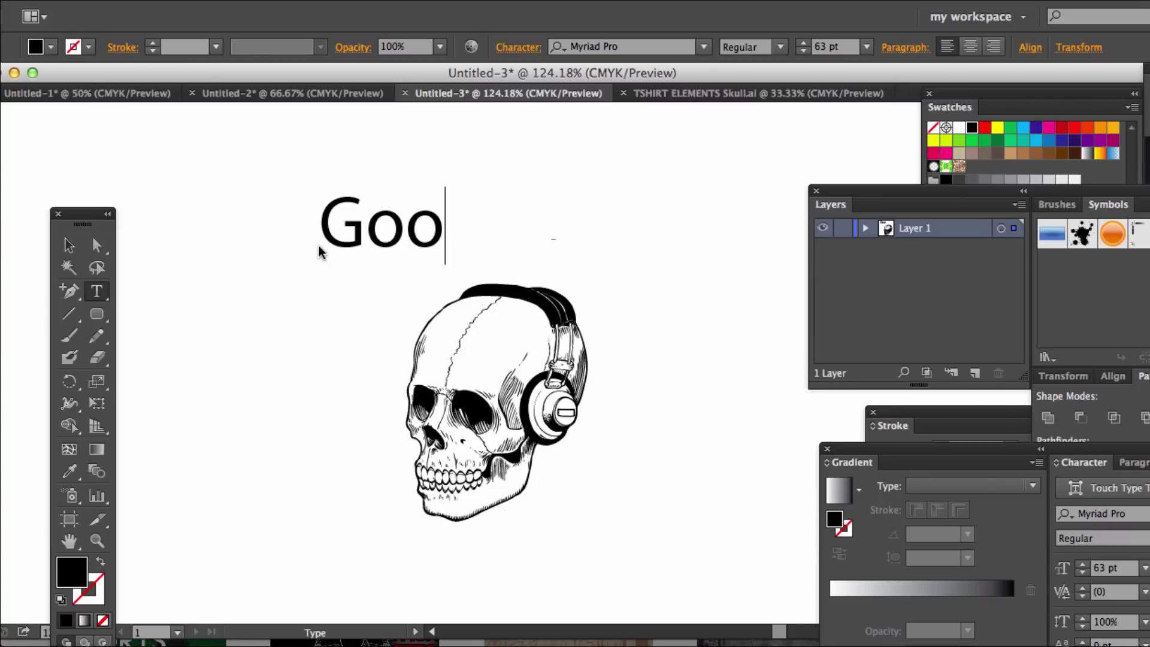
type("d Muic")
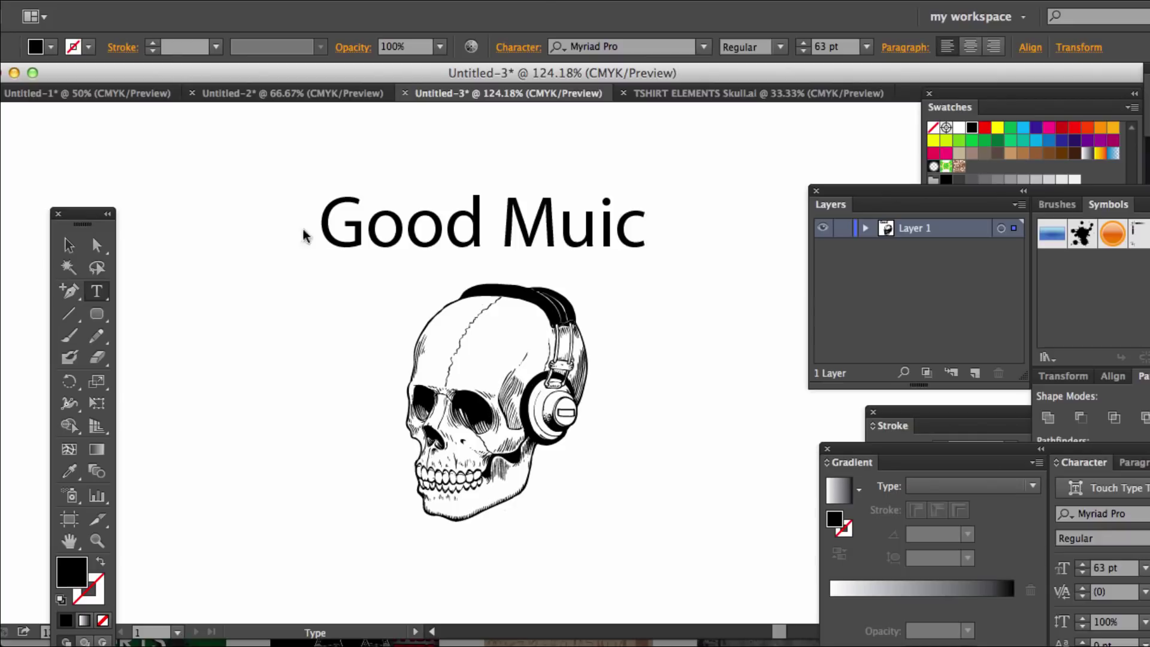
key("BackSpace")
key("BackSpace")
type("sic")
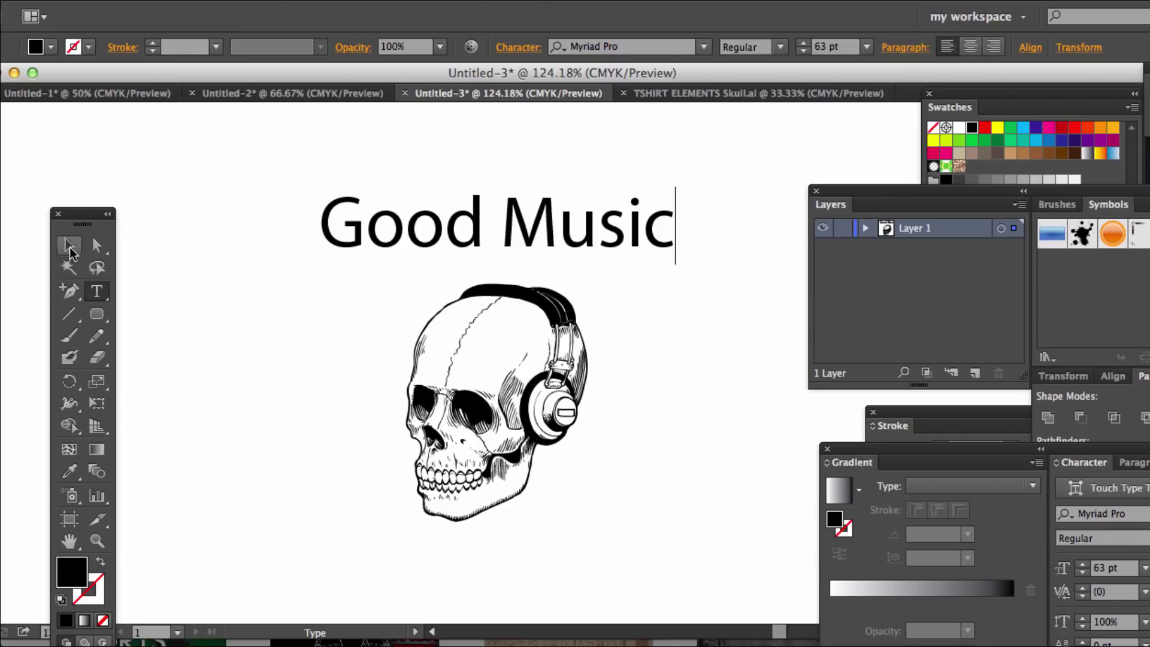
key("Escape")
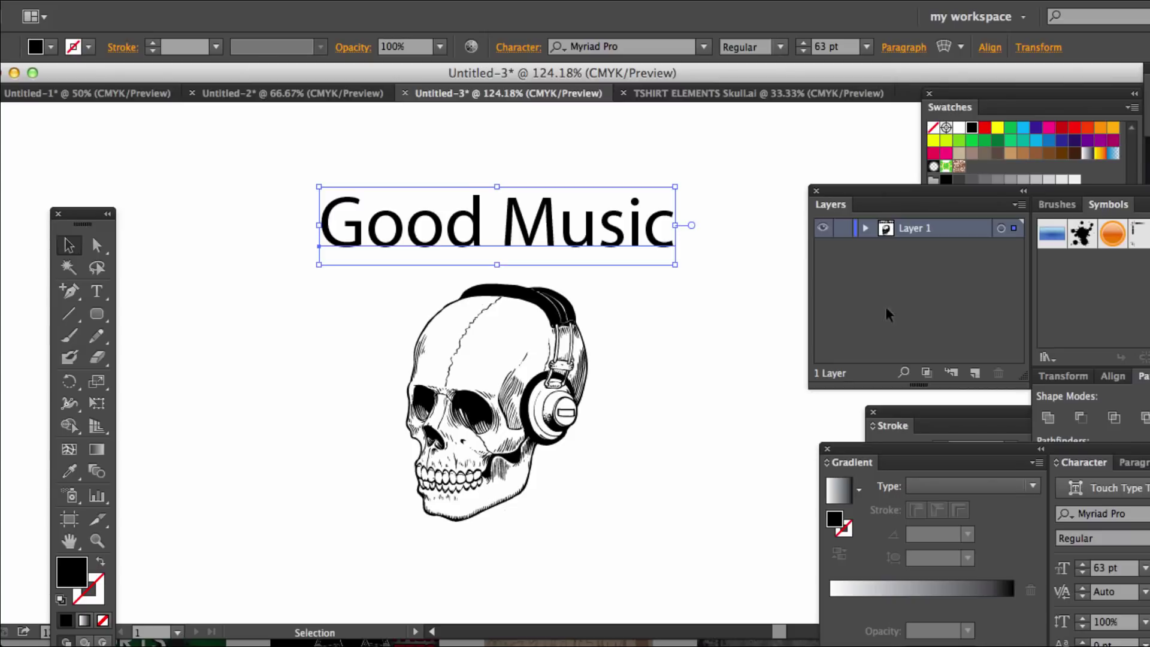
- Bring the character settings fully into view and change the "Good Music" text's font to Porn Star Academy
left_click(1010, 423)
left_click(1140, 514)
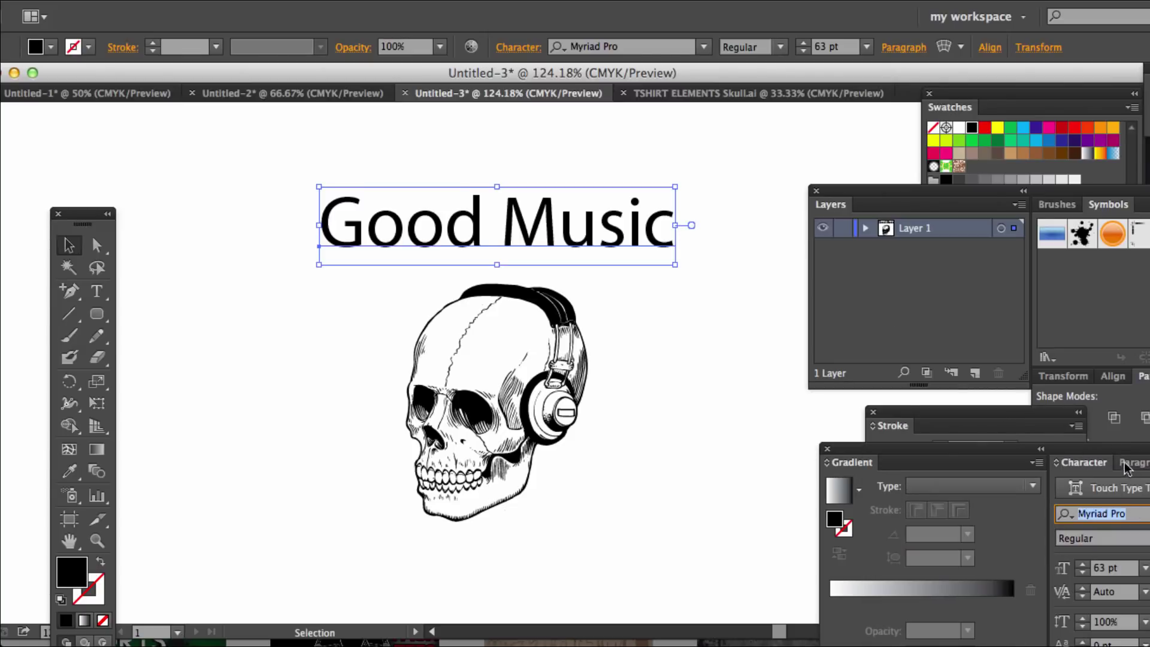
mouse_move(1127, 447)
left_mouse_down()
mouse_move(984, 398)
mouse_move(887, 262)
mouse_move(886, 242)
left_mouse_up()
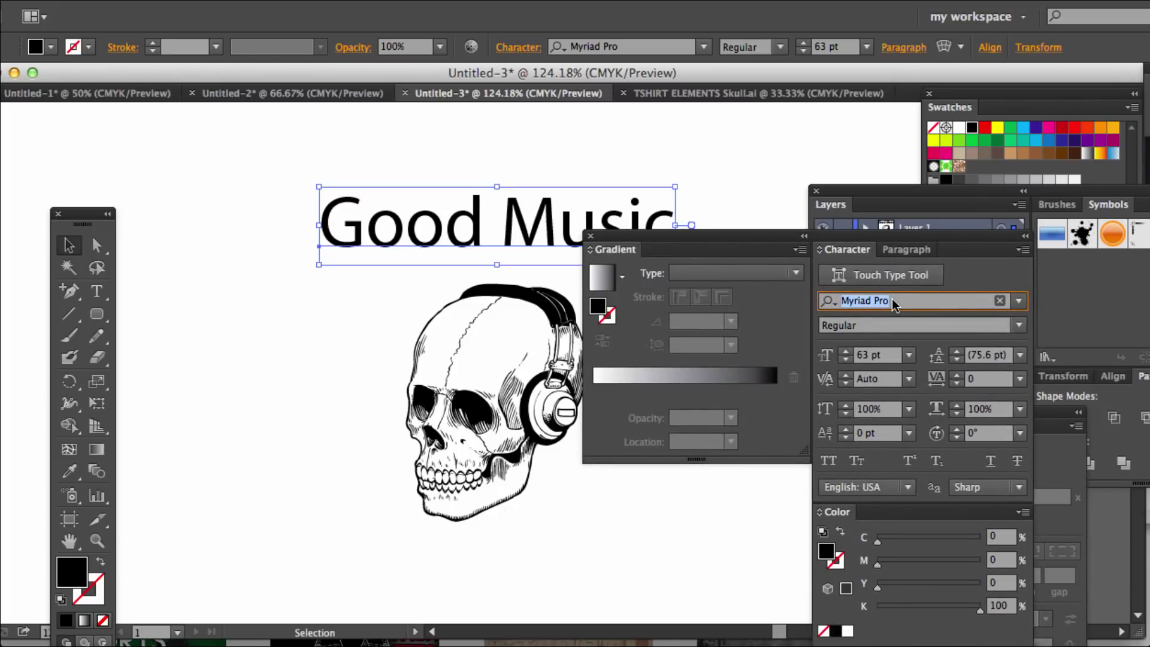
type("por")
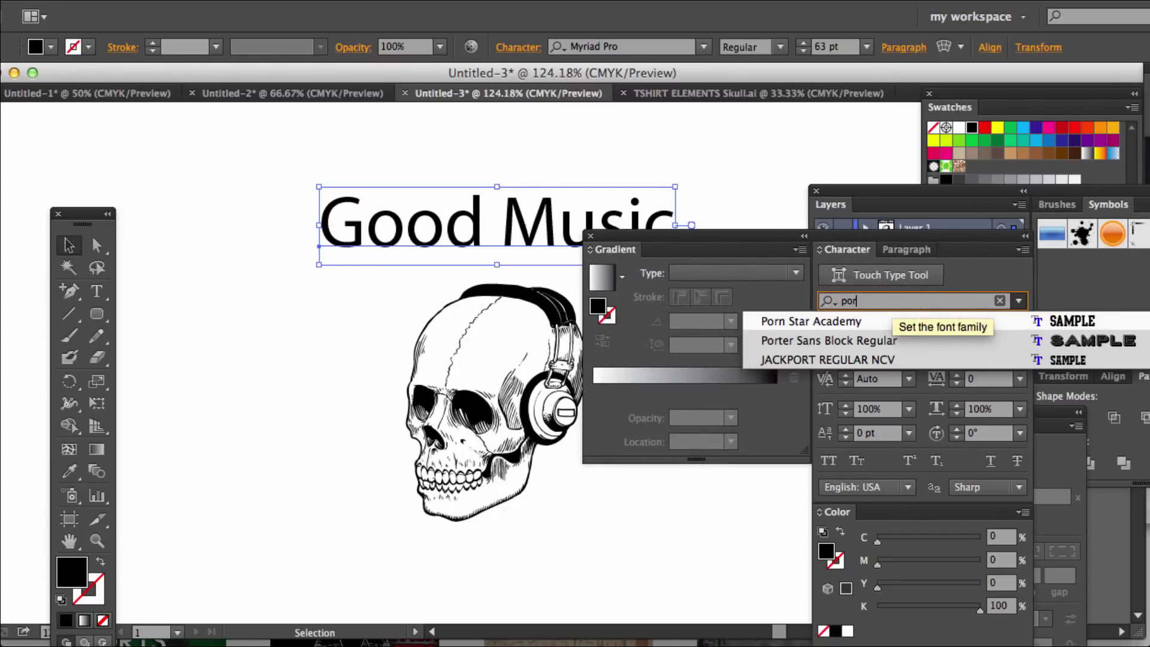
key("Return")
- Apply an envelope warp to the "Good Music" text with a horizontal Arc style and a 28% bend
left_click(475, 170)
left_click_drag(491, 196, 345, 206)
left_click(399, 227)
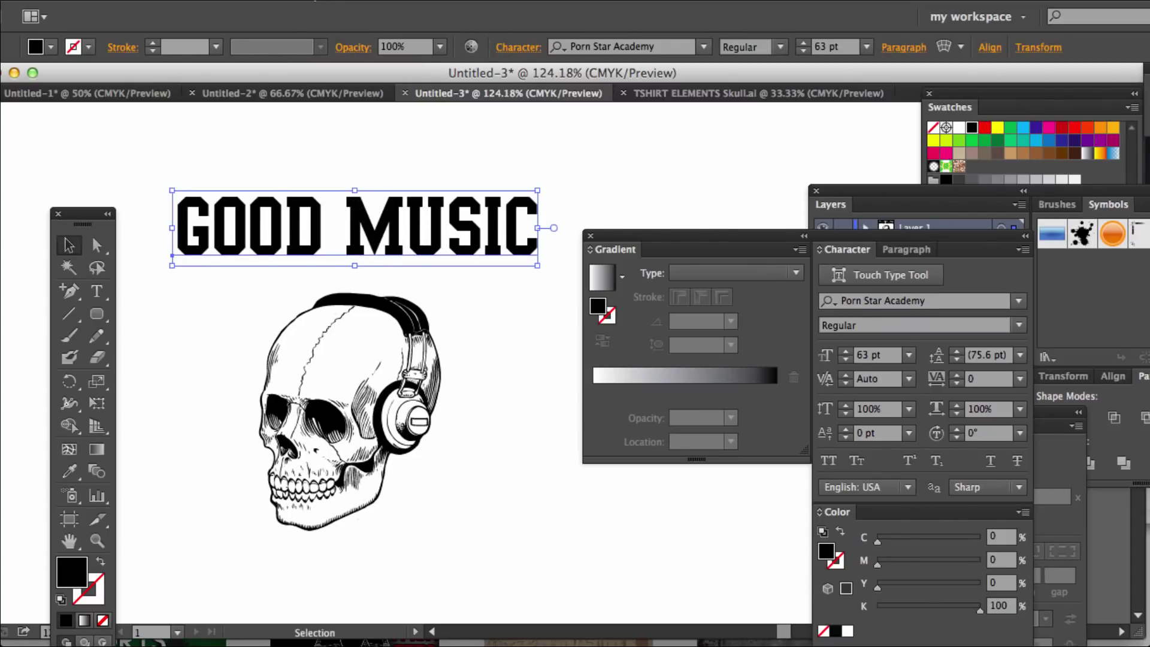
left_click(305, 1)
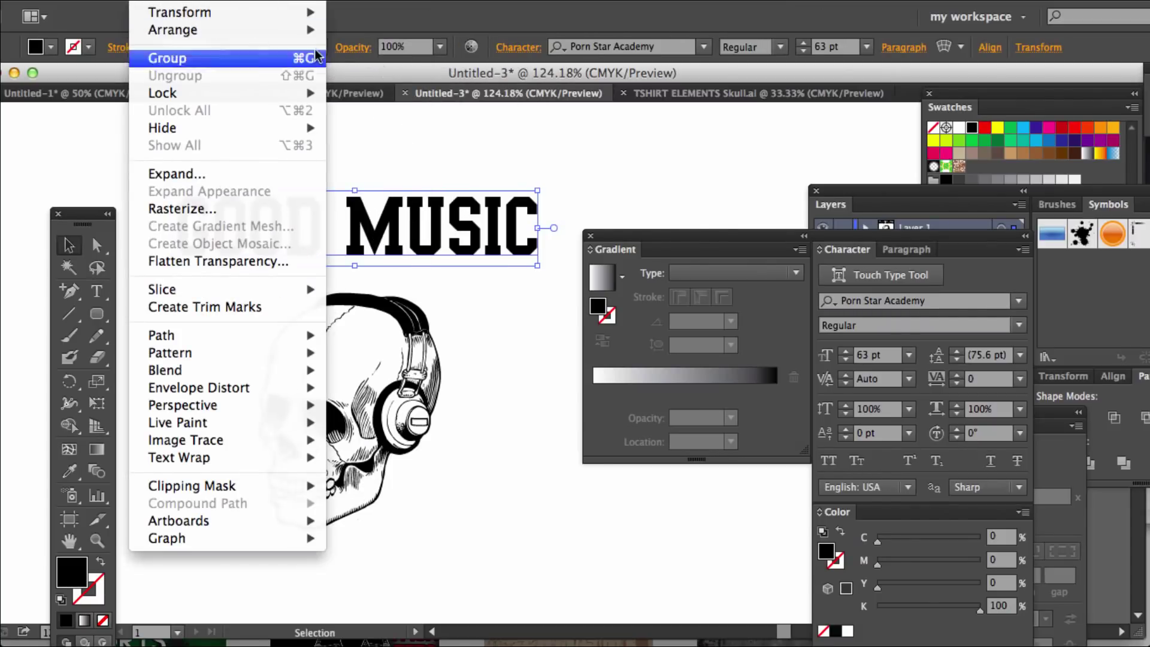
left_click(312, 58)
left_click(169, 3)
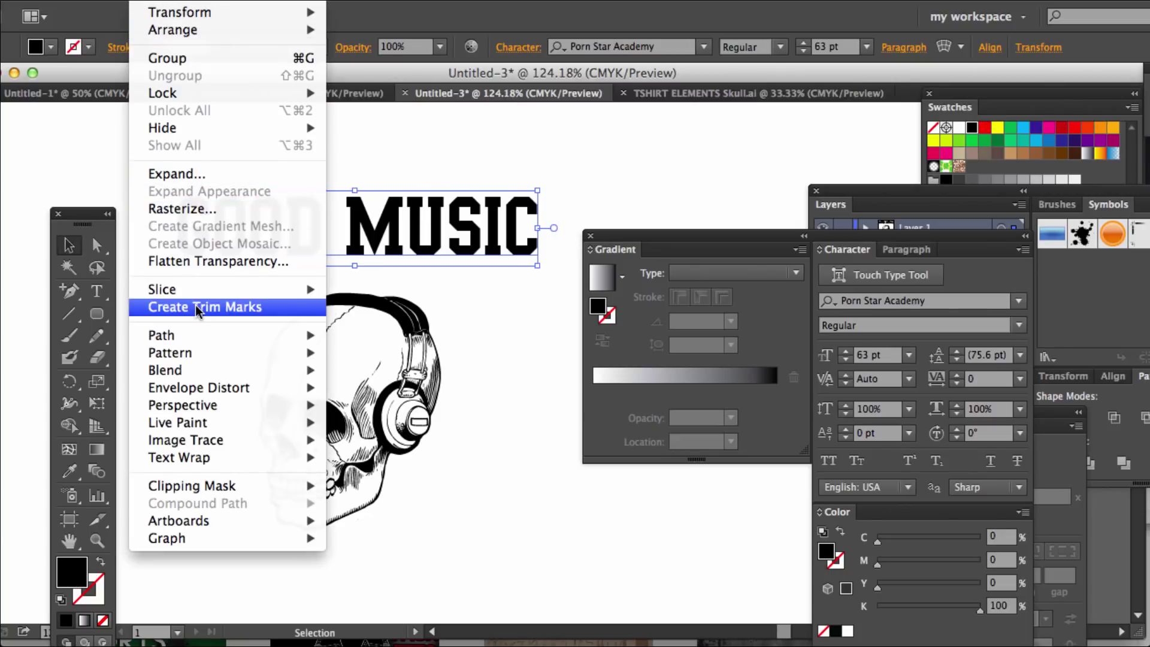
mouse_move(203, 358)
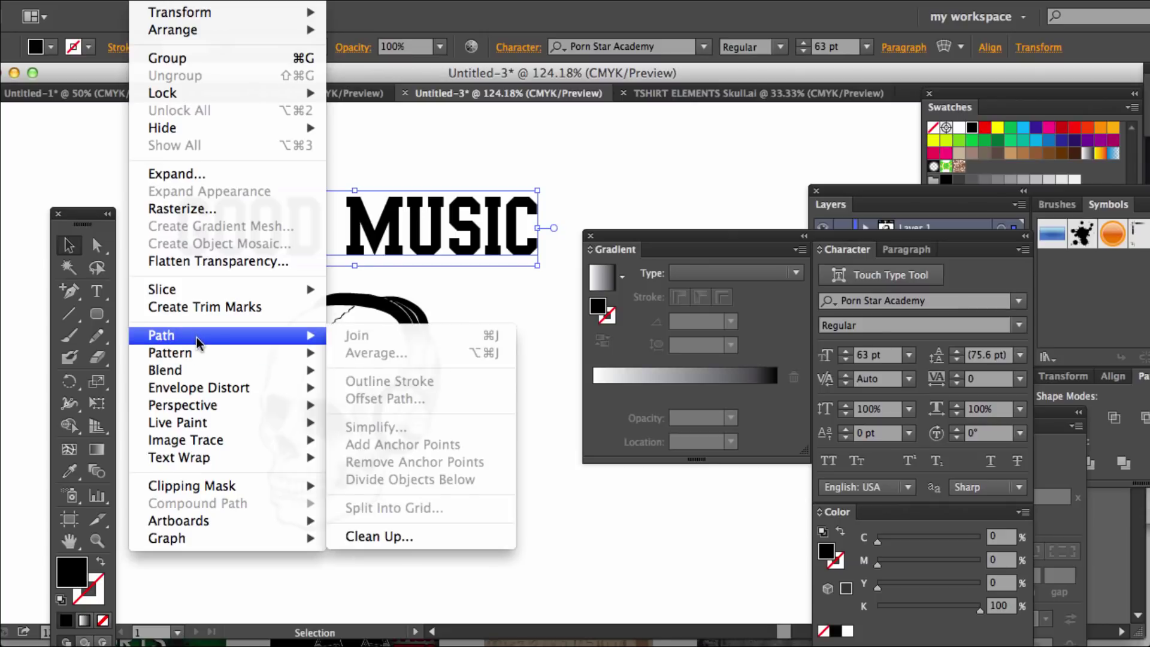
mouse_move(194, 394)
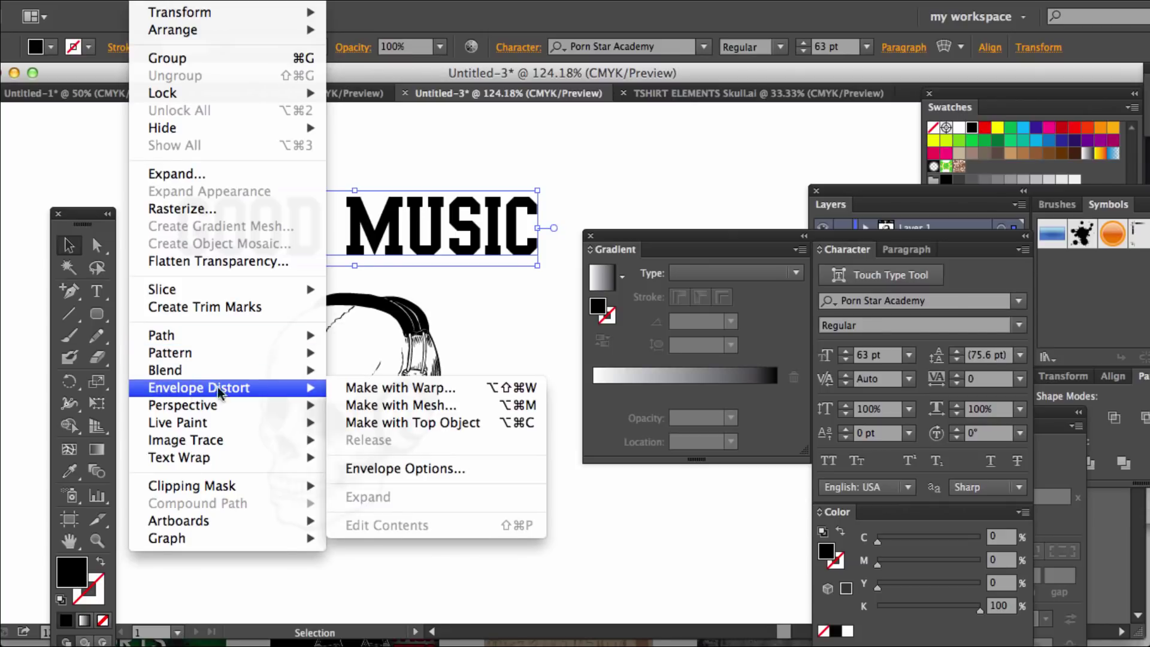
left_click(399, 389)
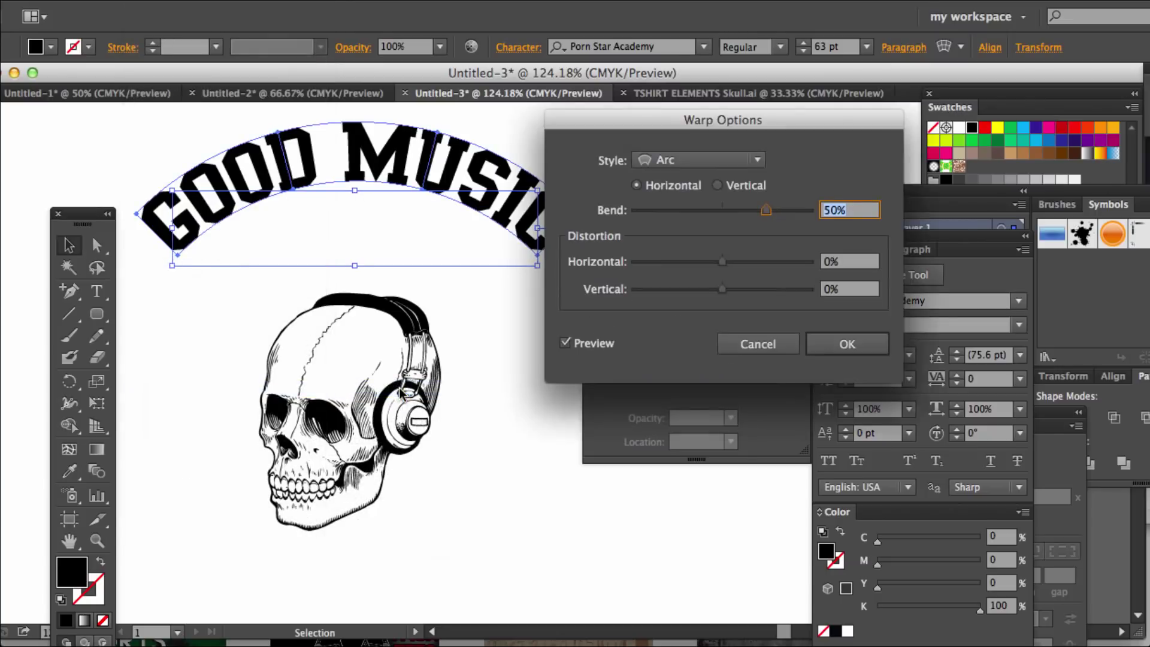
left_click_drag(768, 215, 747, 217)
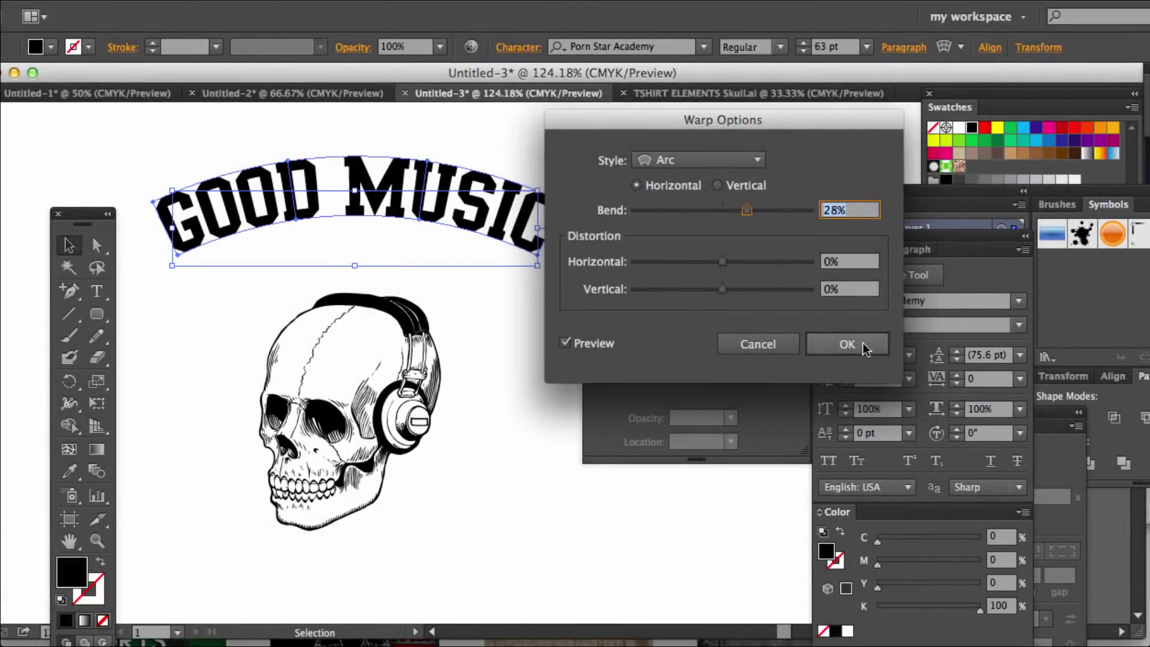
left_click(864, 347)
- Move the arched "Good Music" text down so it sits close above the skull's headband, and deselect it
left_click(321, 239)
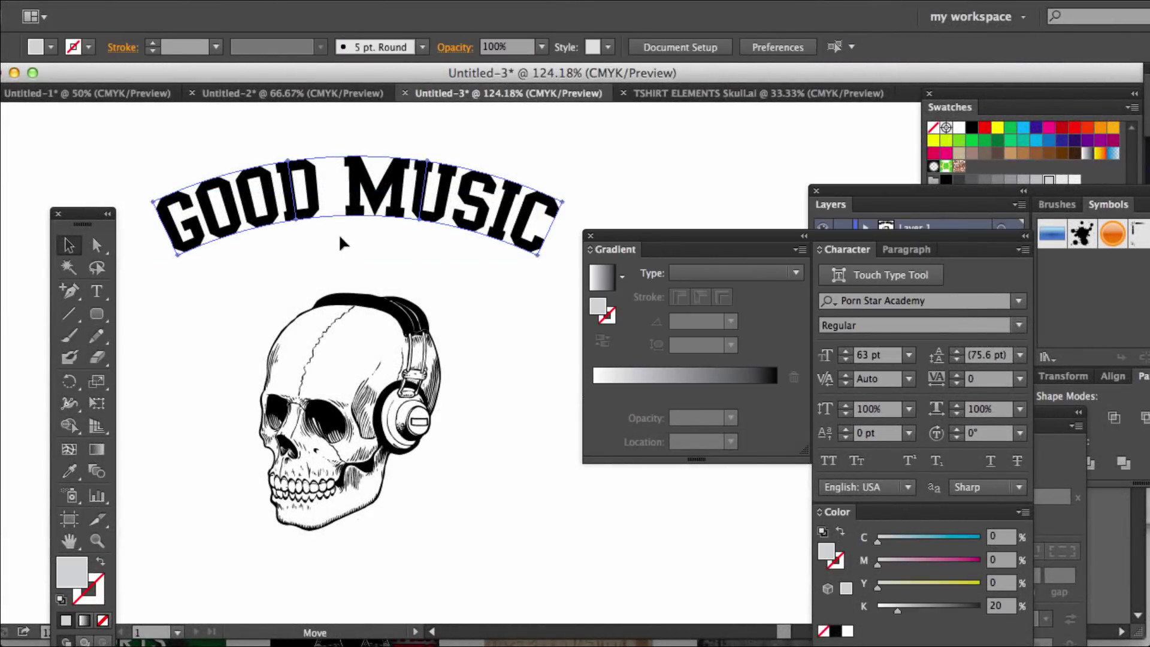
left_click_drag(339, 239, 398, 176)
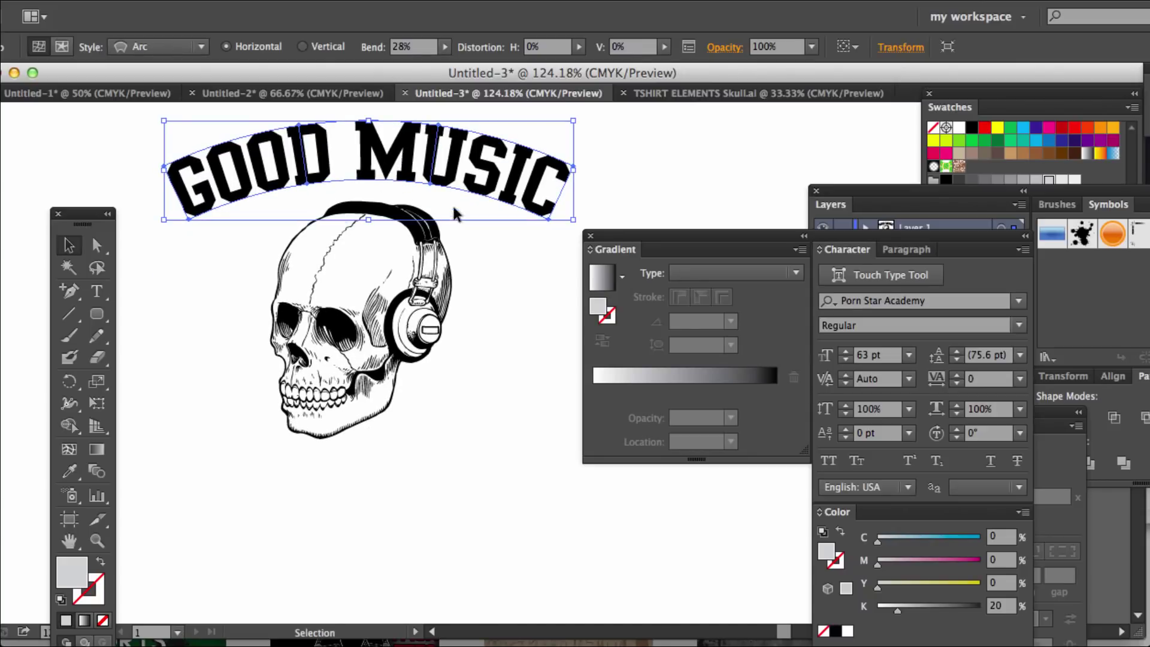
left_click(464, 495)
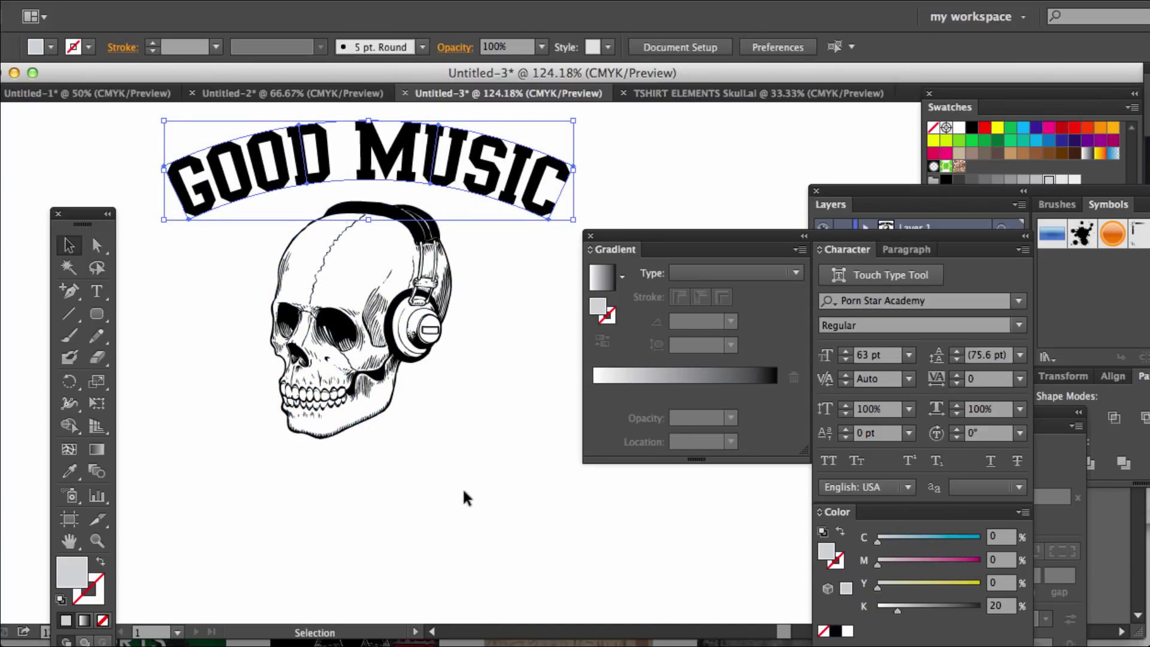
- Add a second line of text reading "'TILL I DIE" in Porn Star Academy below the skull's jaw
left_click(99, 298)
left_click(228, 491)
type("T")
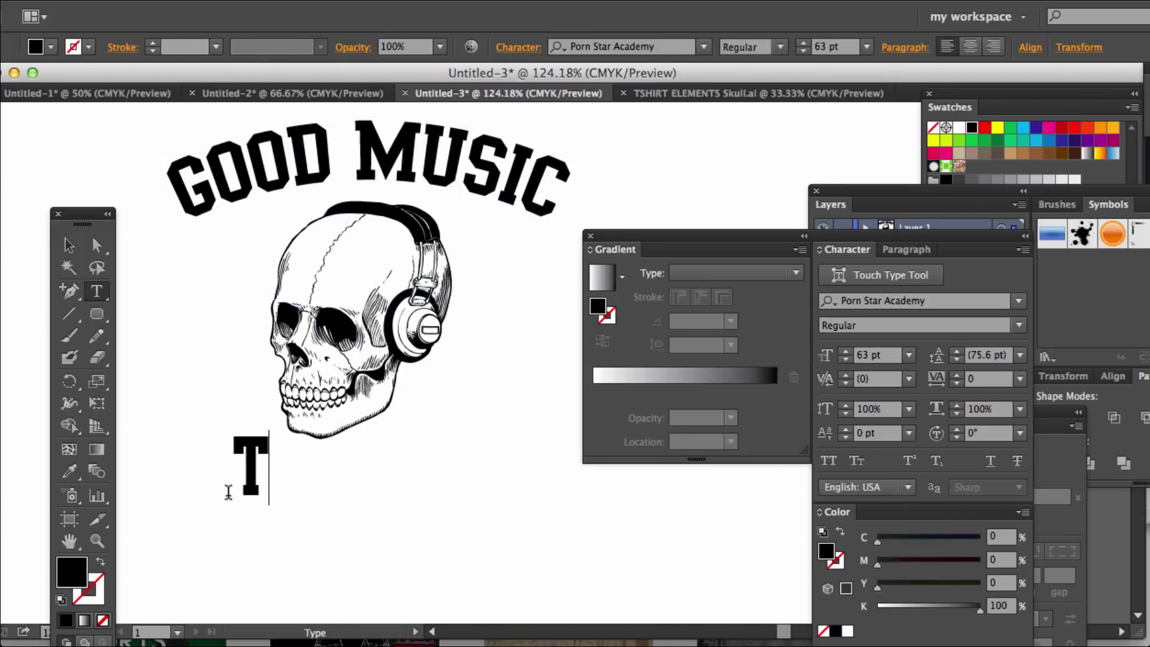
key("BackSpace")
type("'T")
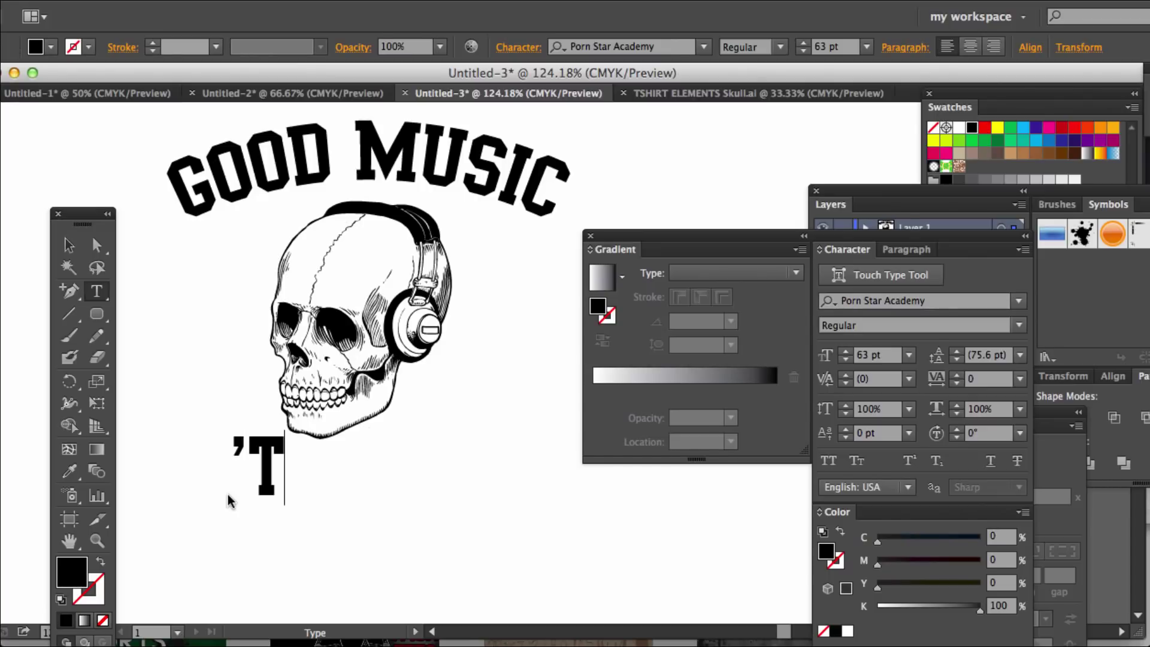
type("IL")
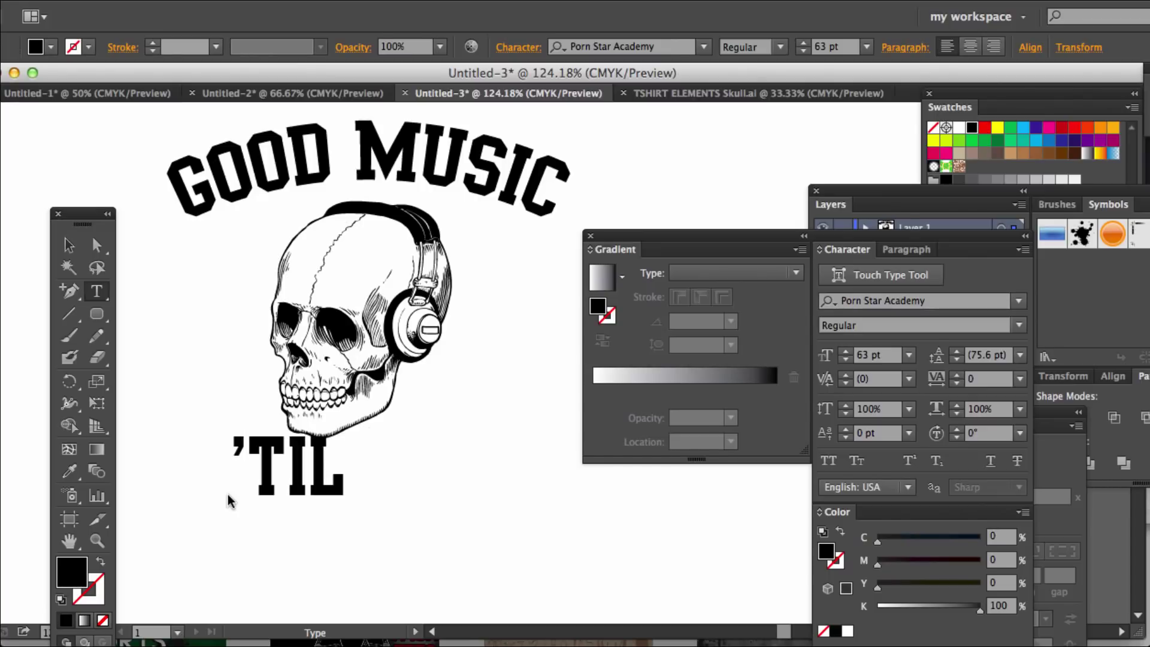
type("L I")
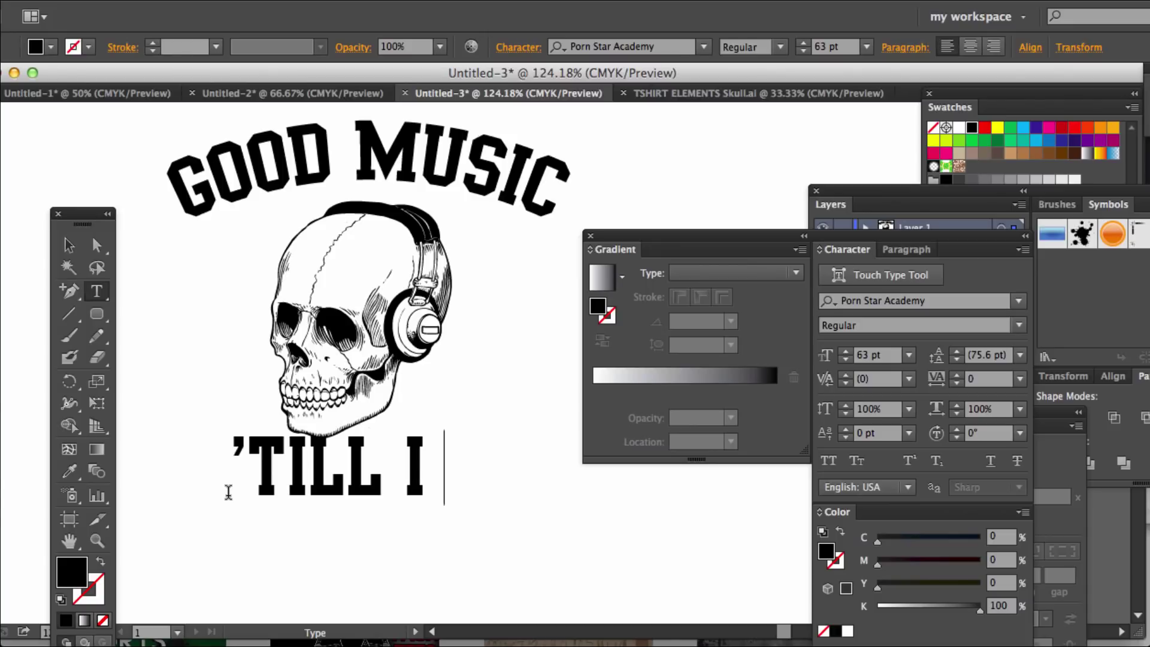
type(" DIE")
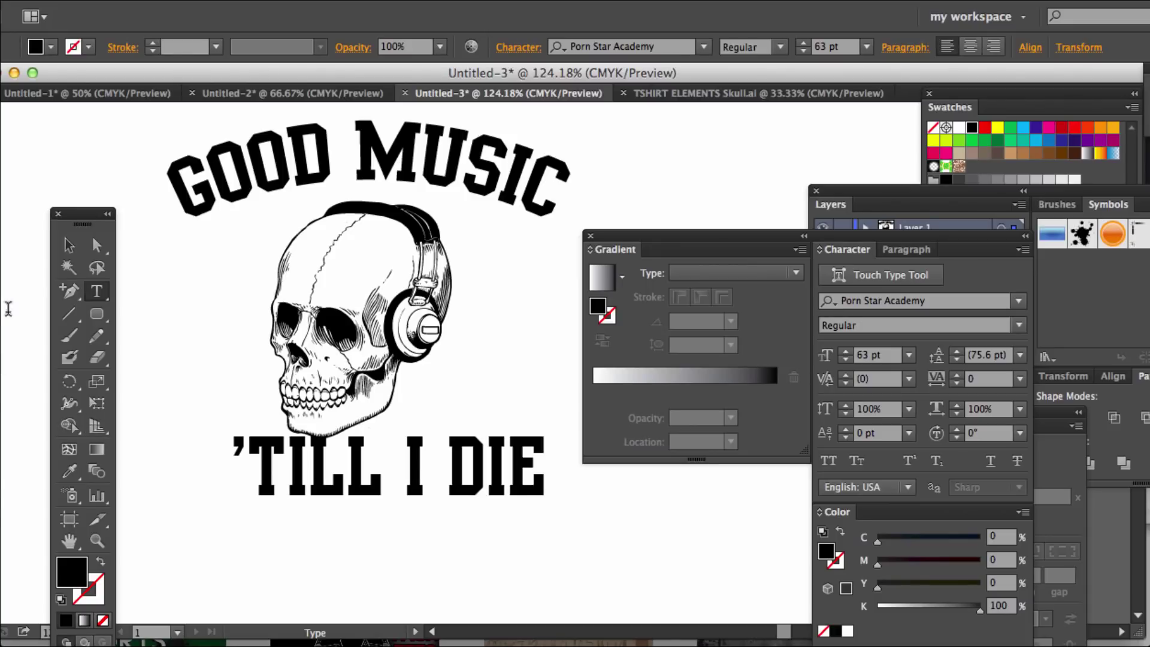
- Move the "'TILL I DIE" text down and left so it sits centred just beneath the skull, and deselect it
left_click(69, 245)
left_click(313, 175)
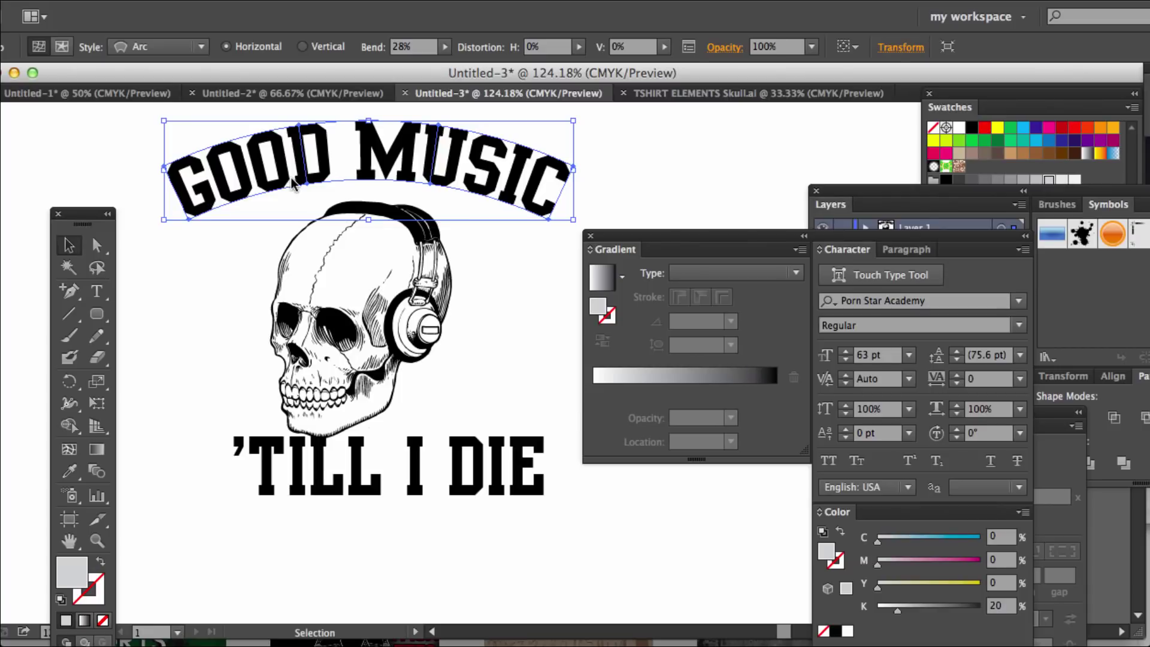
left_click_drag(484, 501, 438, 513)
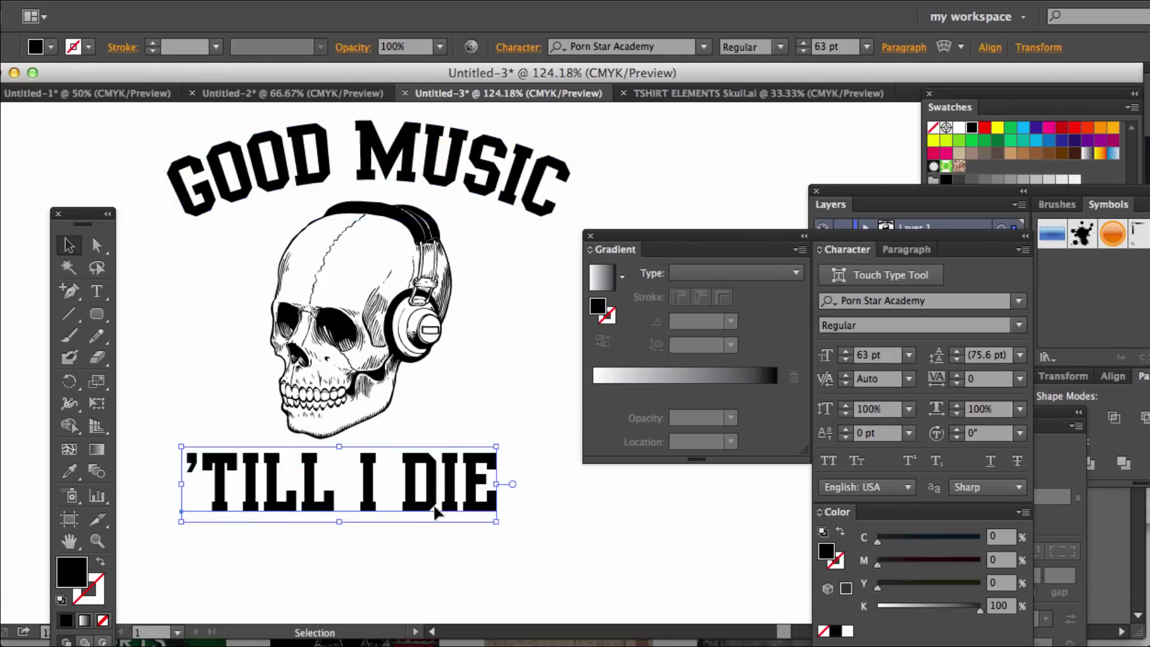
left_click_drag(474, 459, 482, 459)
left_click(488, 412)
- Nudge "'TILL I DIE" slightly right and the arched "Good Music" slightly left to balance both lines around the skull
key("super+1")
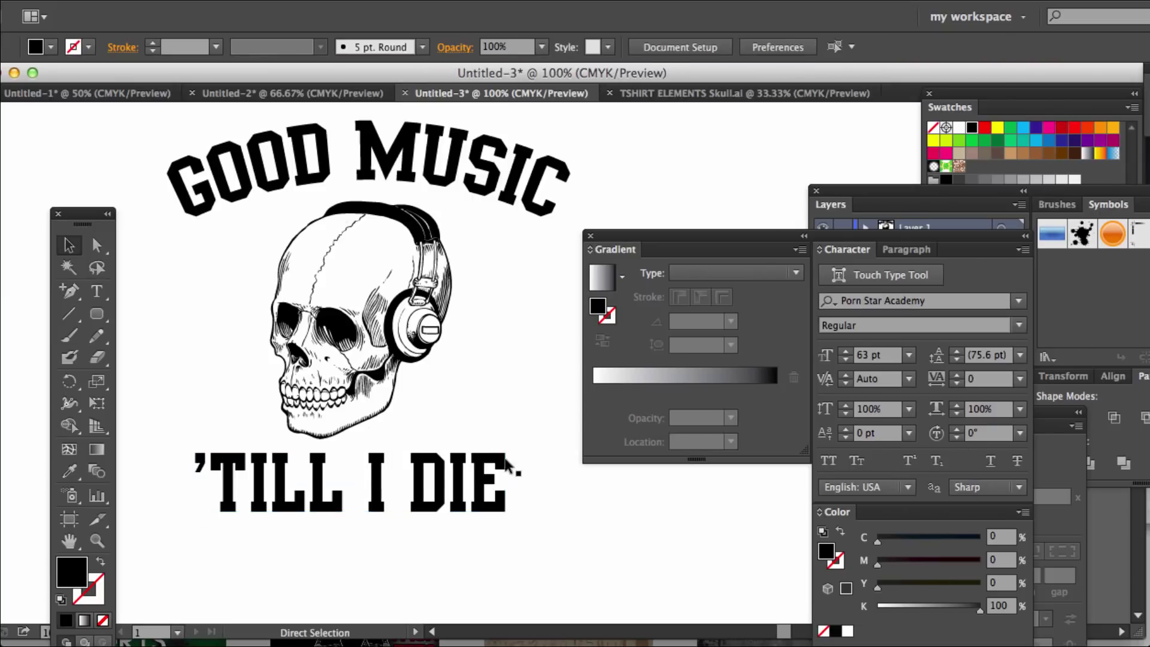
key("space")
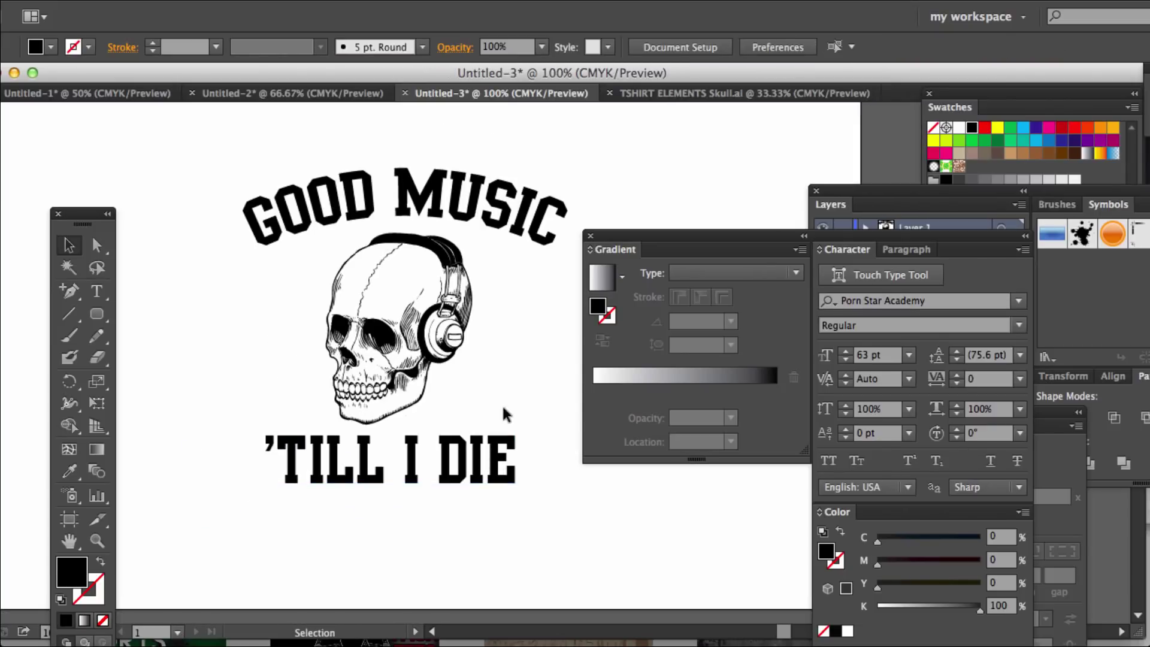
left_click_drag(488, 446, 493, 447)
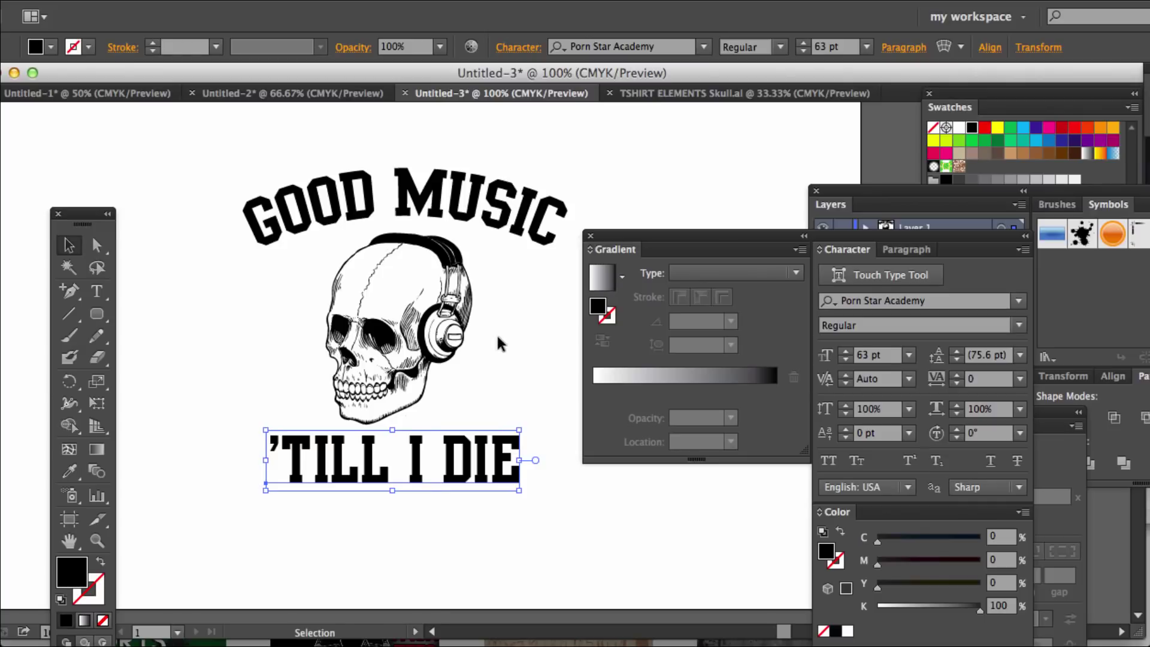
left_click(480, 204)
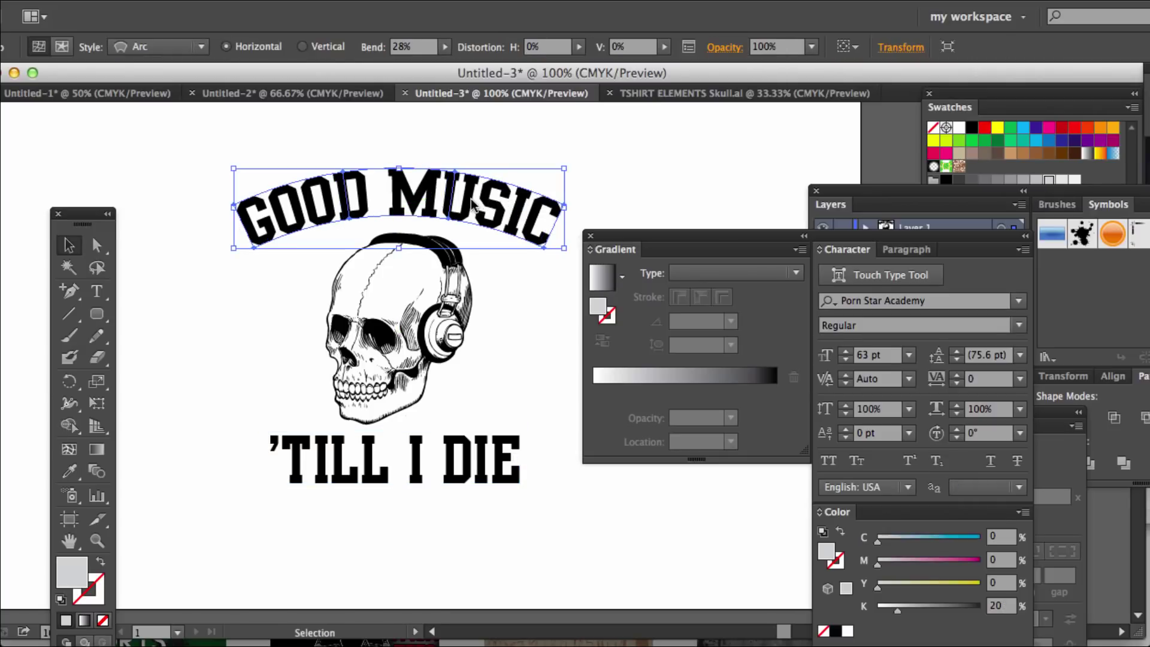
left_click(558, 307)
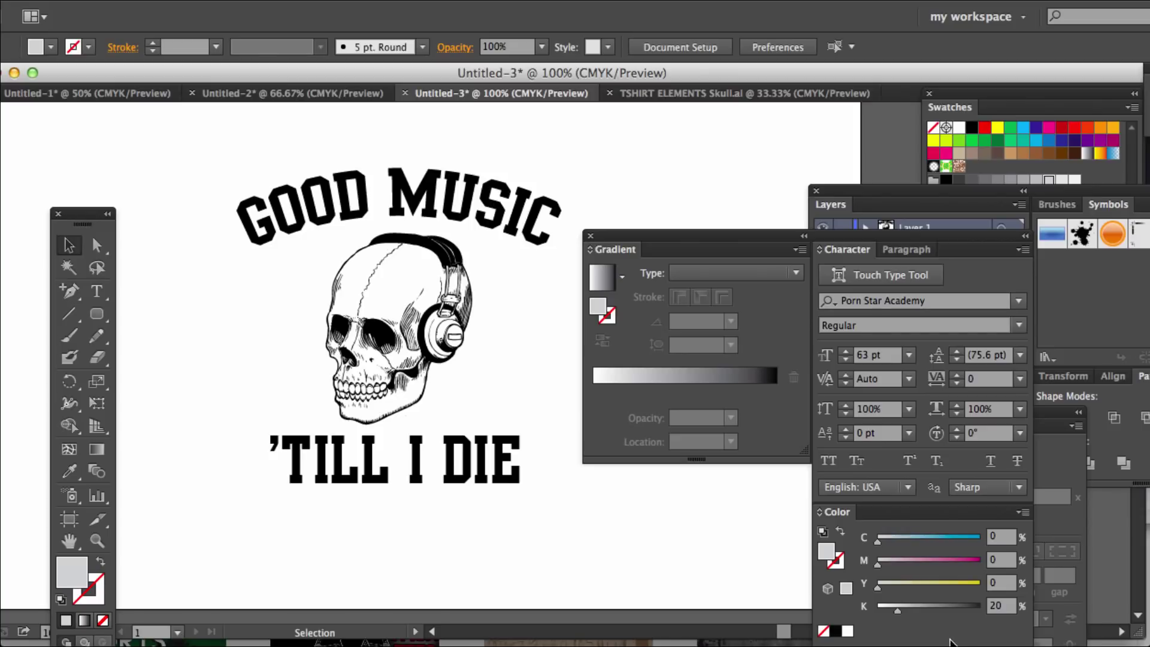
- Switch to Finder and open TSHIRT ELEMENTS Paint Splatter.ai from the ai folder inside the paint splatter folder
key("super+Tab")
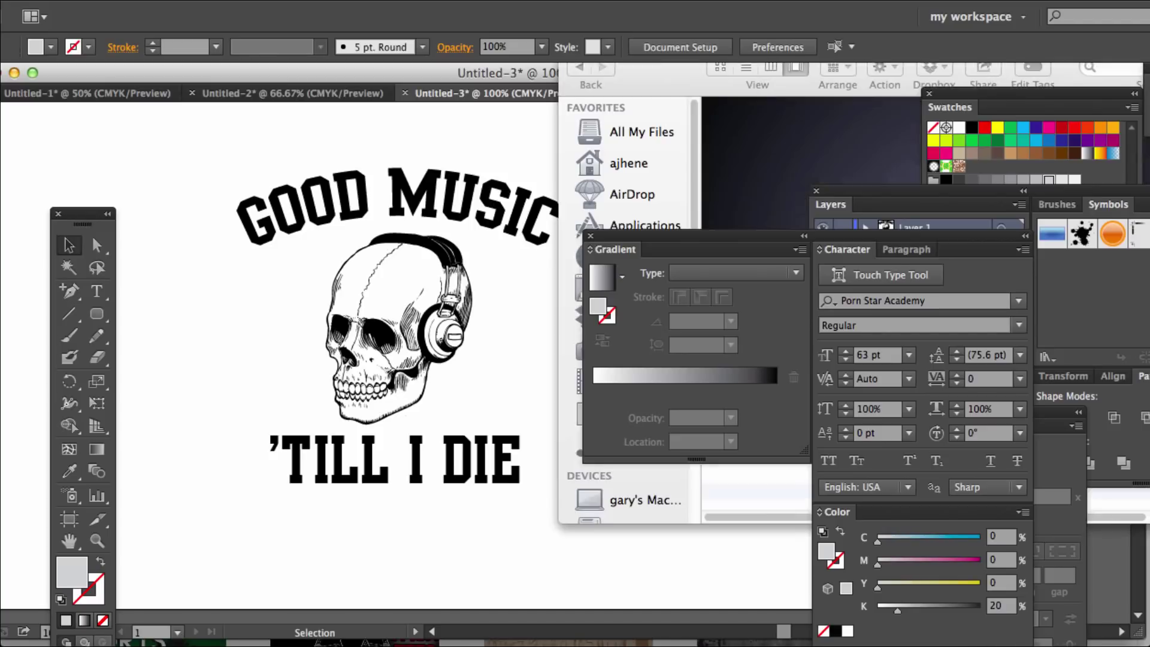
left_click(578, 66)
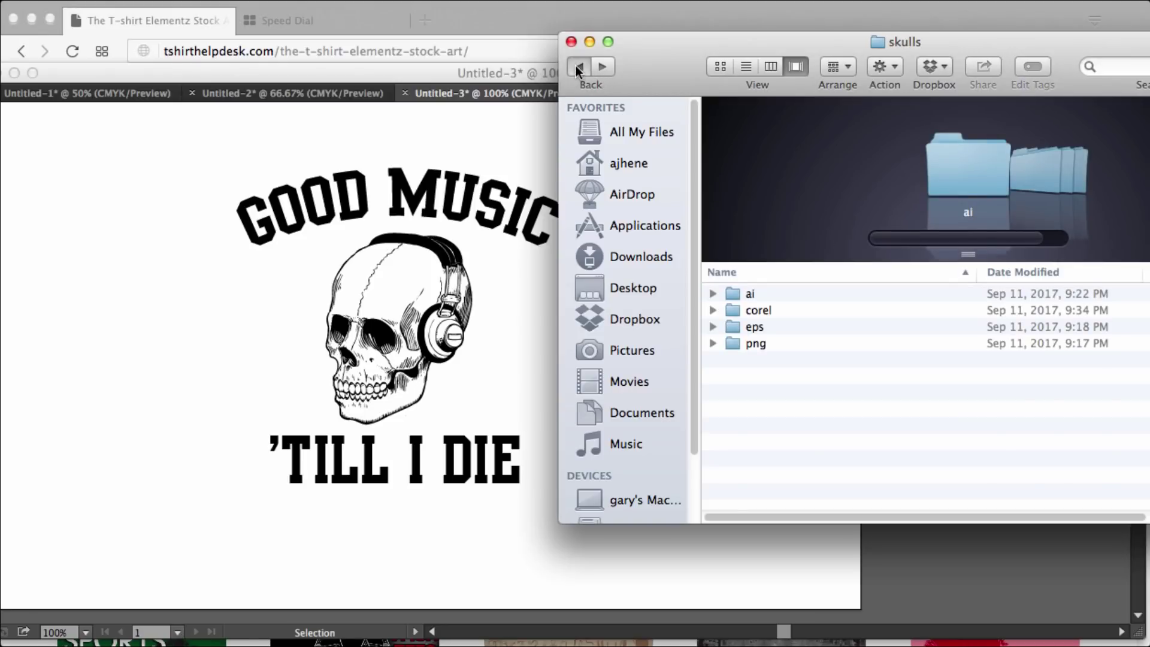
left_click(577, 66)
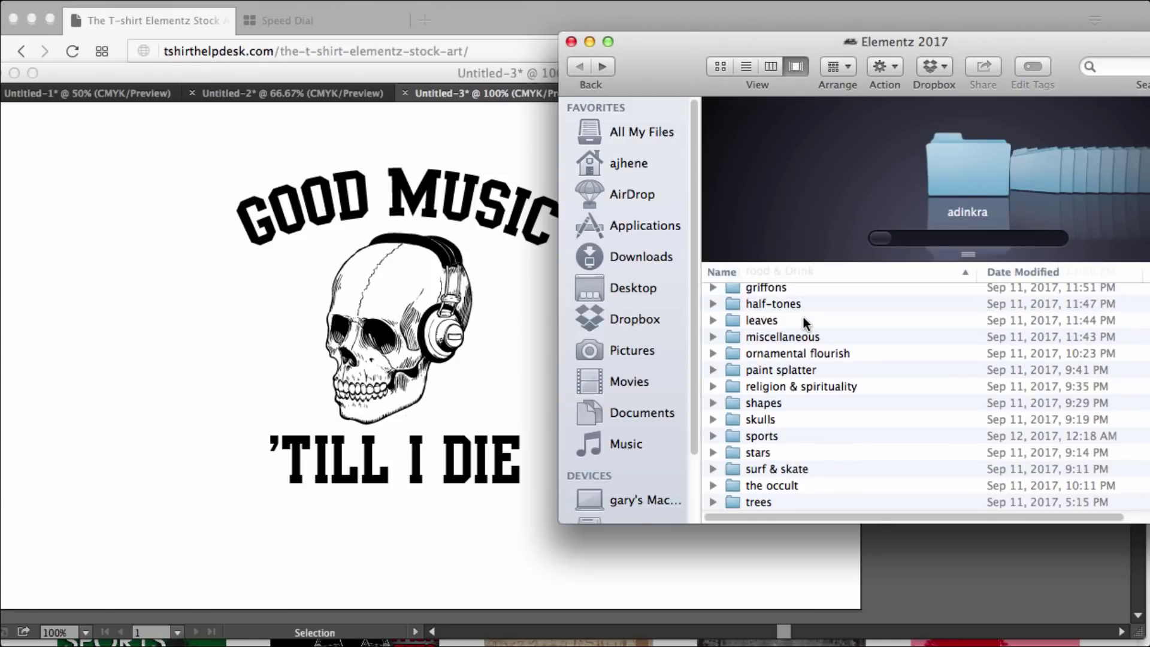
double_click(770, 367)
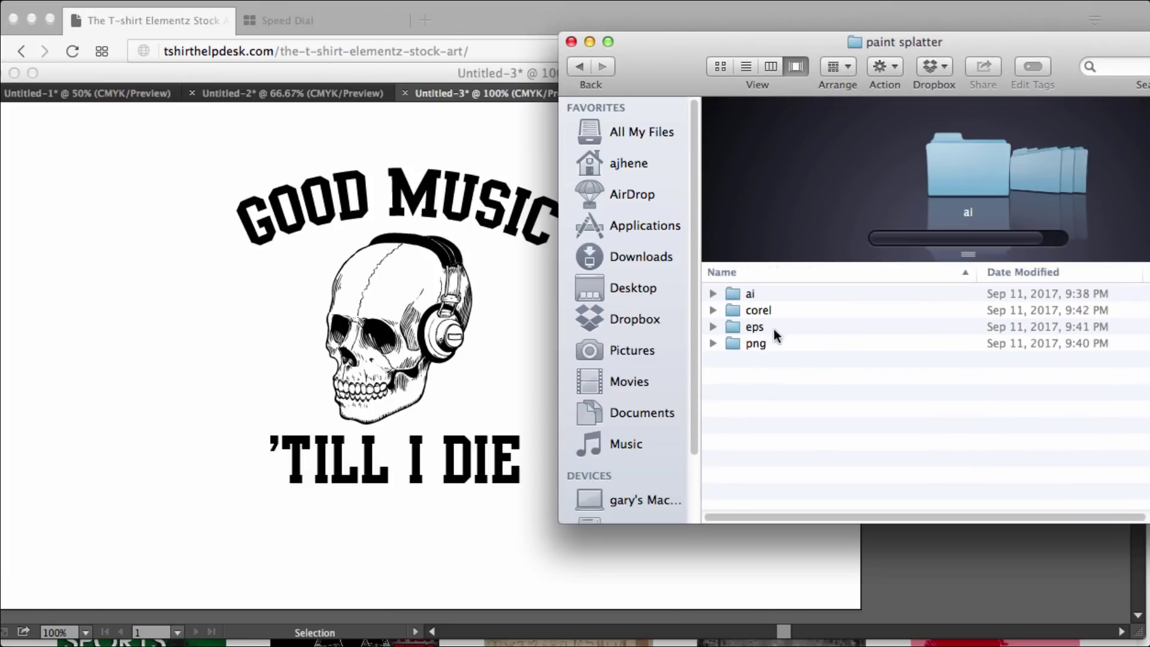
double_click(758, 291)
left_click(801, 293)
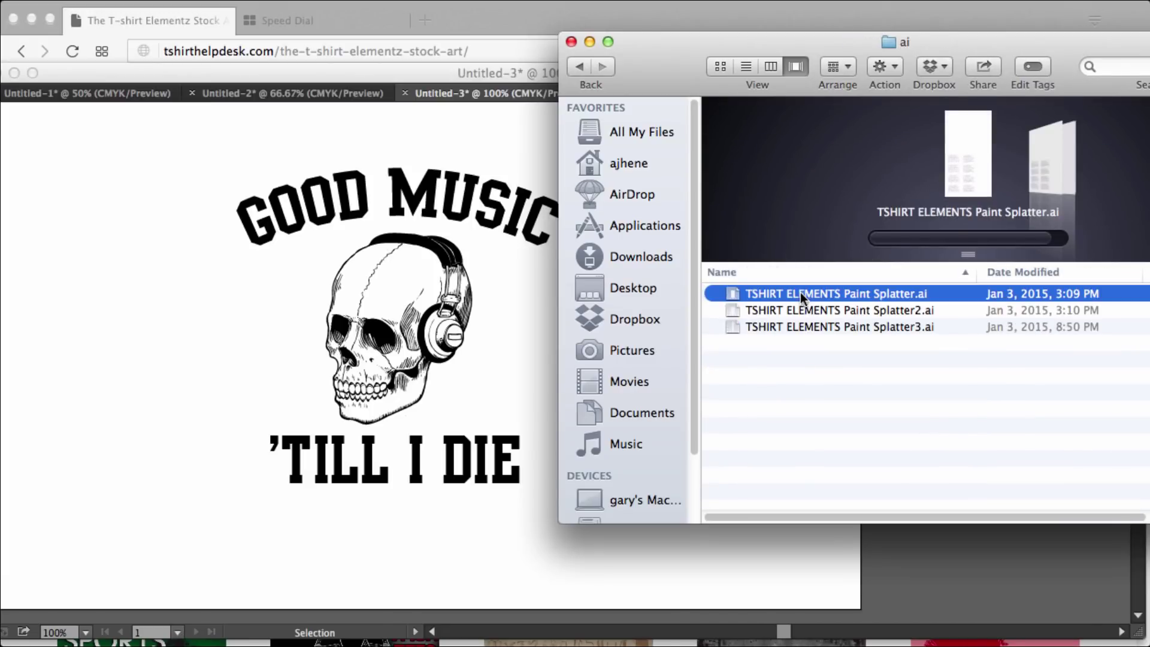
double_click(800, 292)
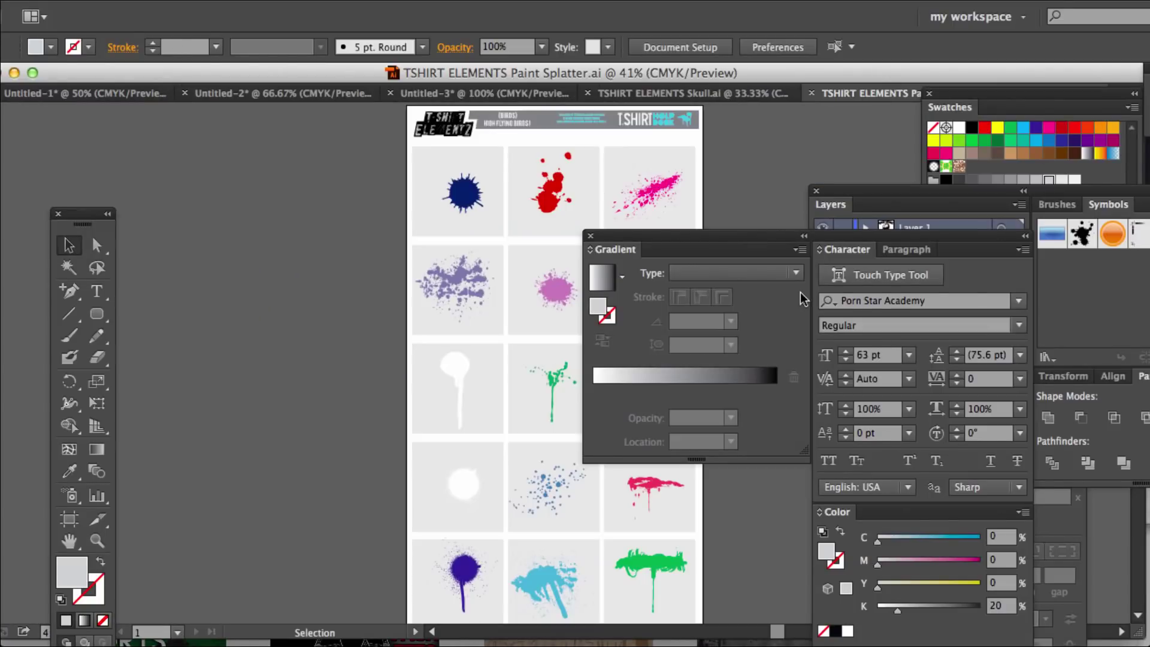
- Select and copy the white round drip, the green drip, the magenta spray and the red blob splatters
scroll(506, 333, "down", 2)
left_click(418, 316)
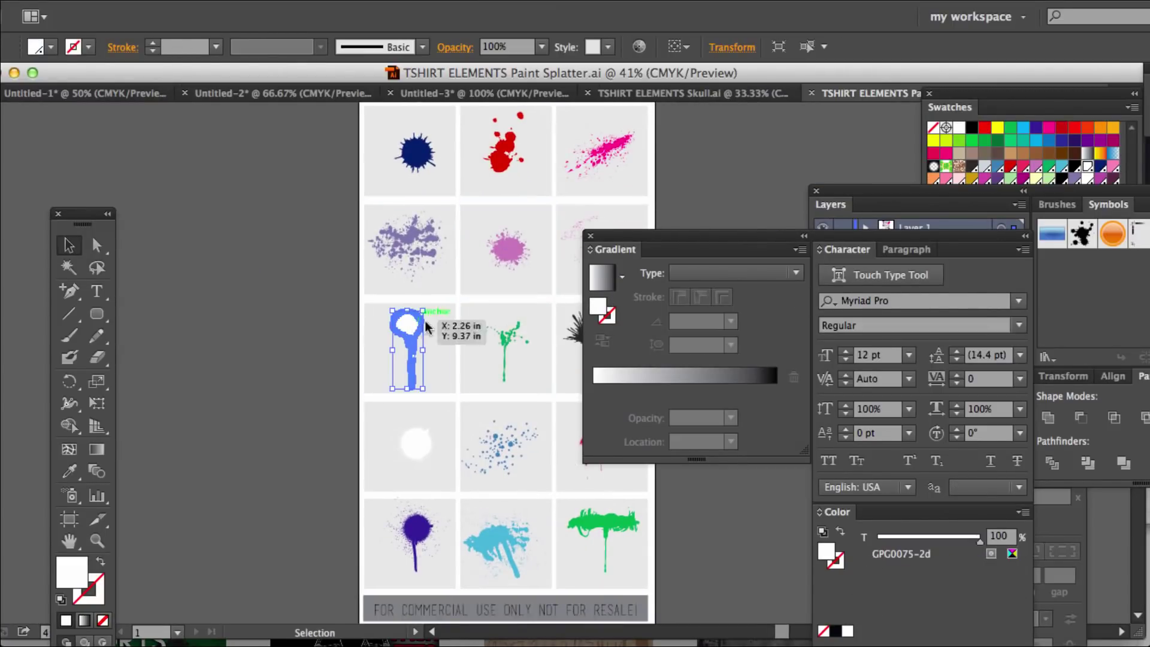
left_click(496, 328, "shift")
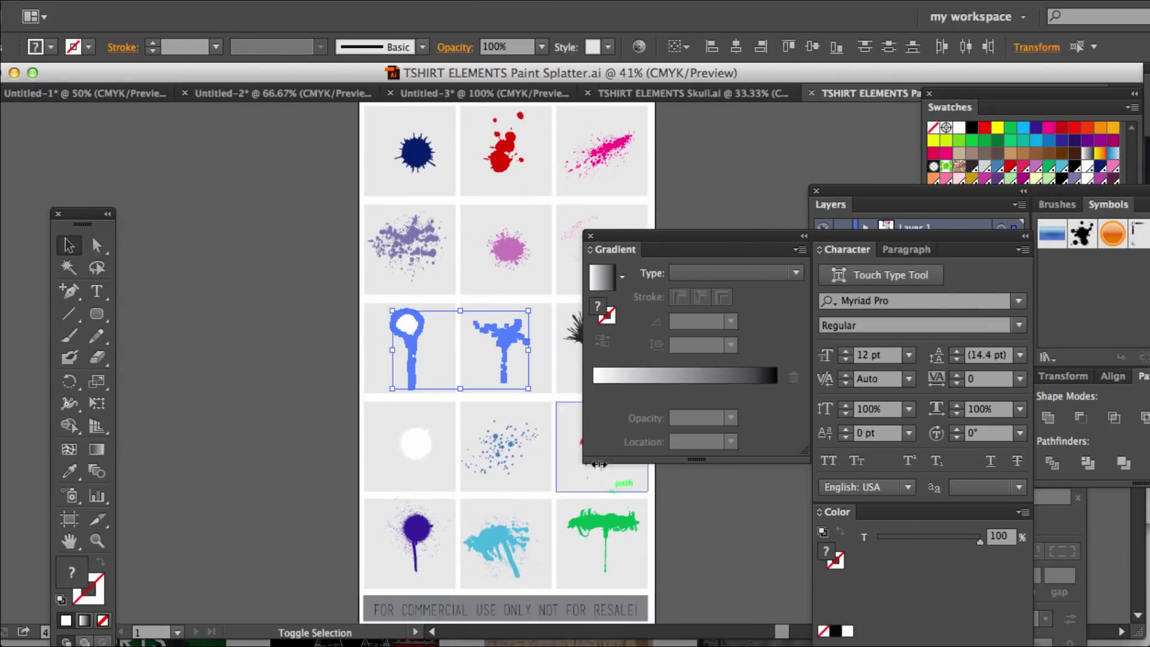
left_click(611, 150, "shift")
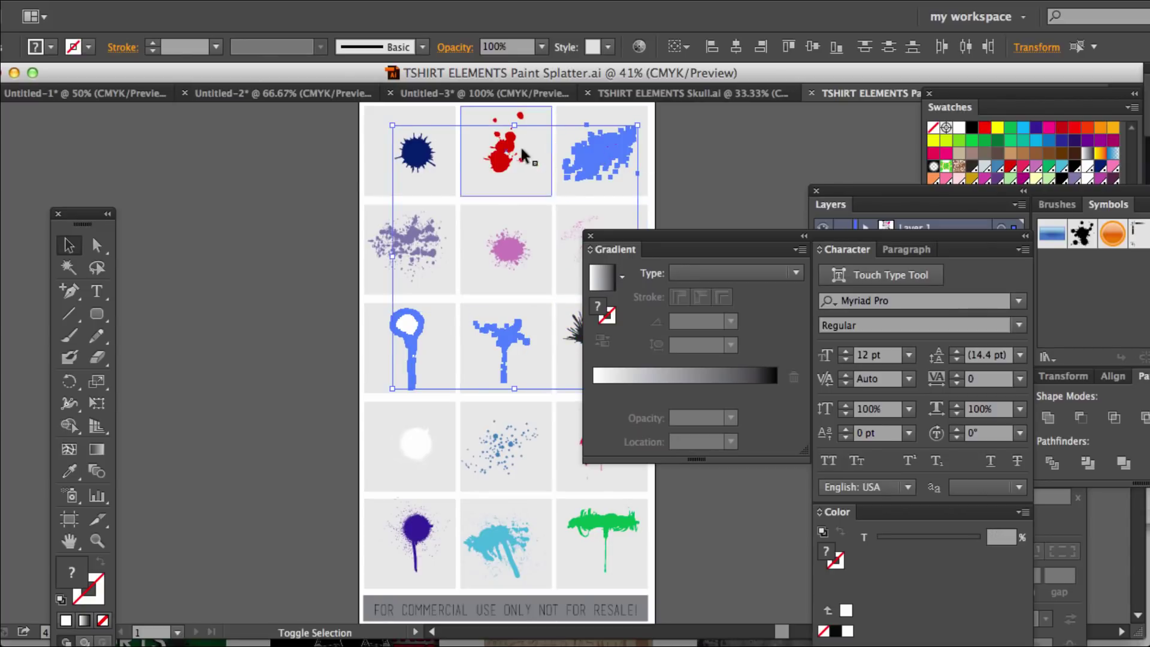
left_click(498, 152, "shift")
key("c")
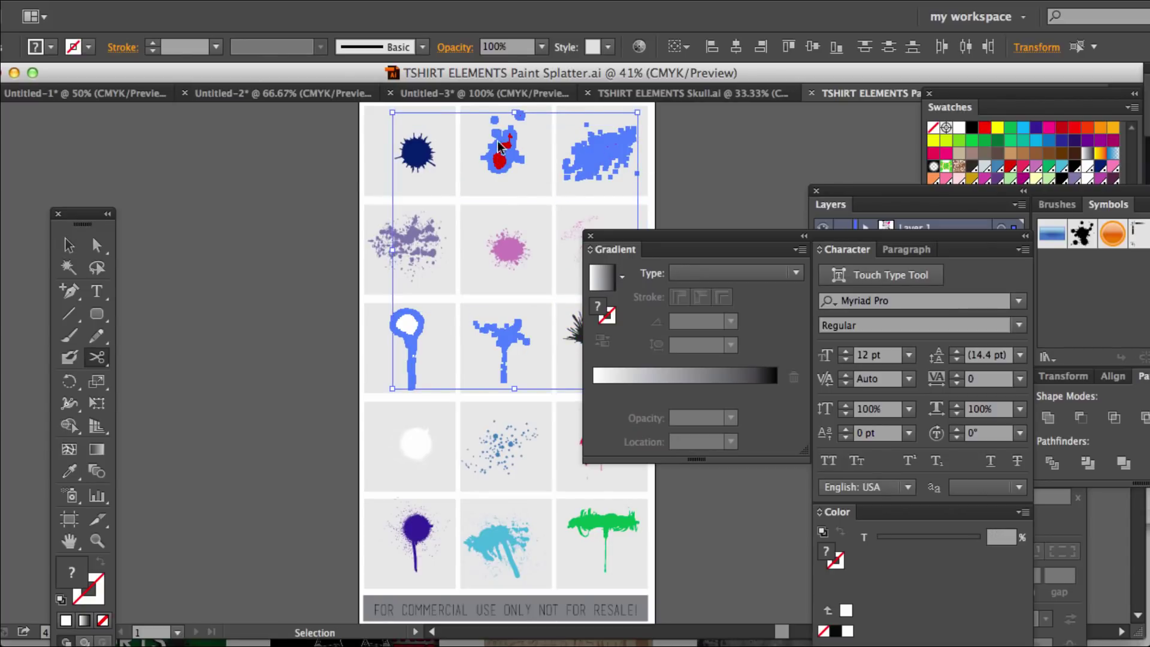
- Paste the copied splatters into the Untitled-3 document and fill them with black
left_click(513, 94)
key("ctrl+v")
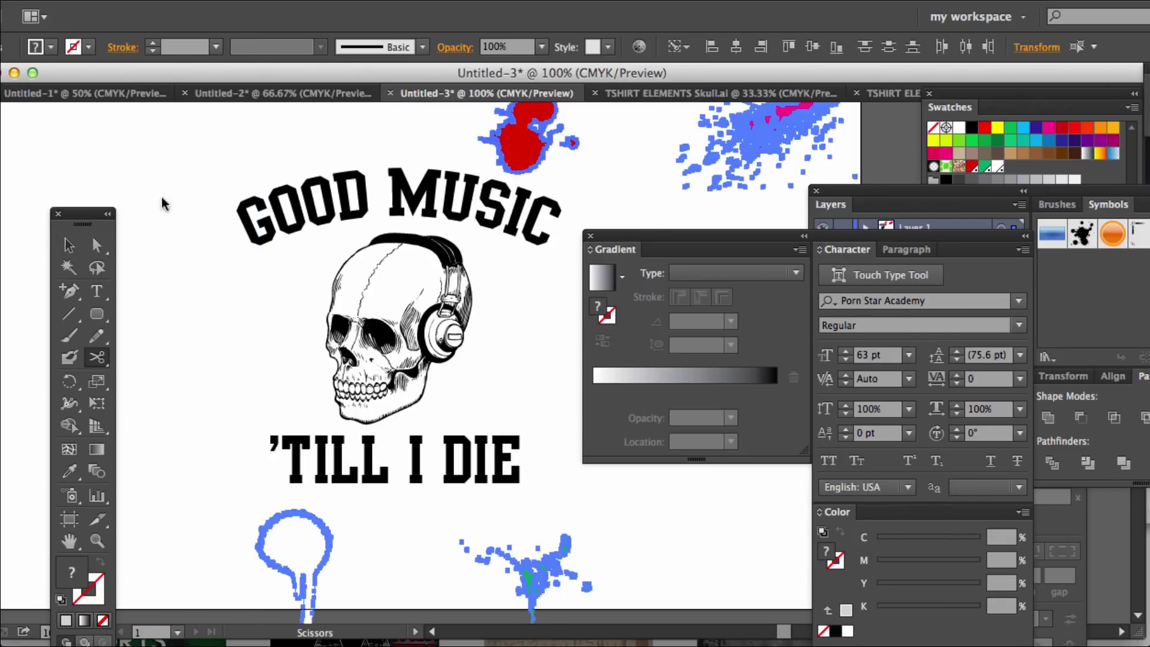
left_click(972, 127)
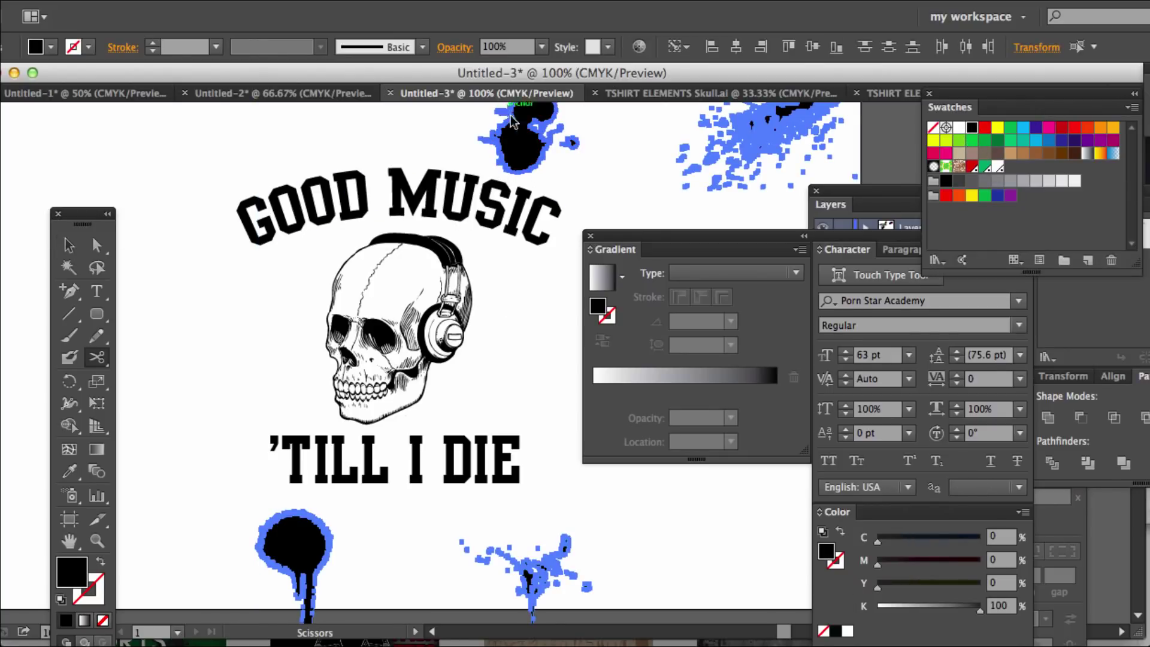
left_click(527, 142)
left_click(713, 375)
key("v")
key("ctrl+minus")
left_click(626, 376)
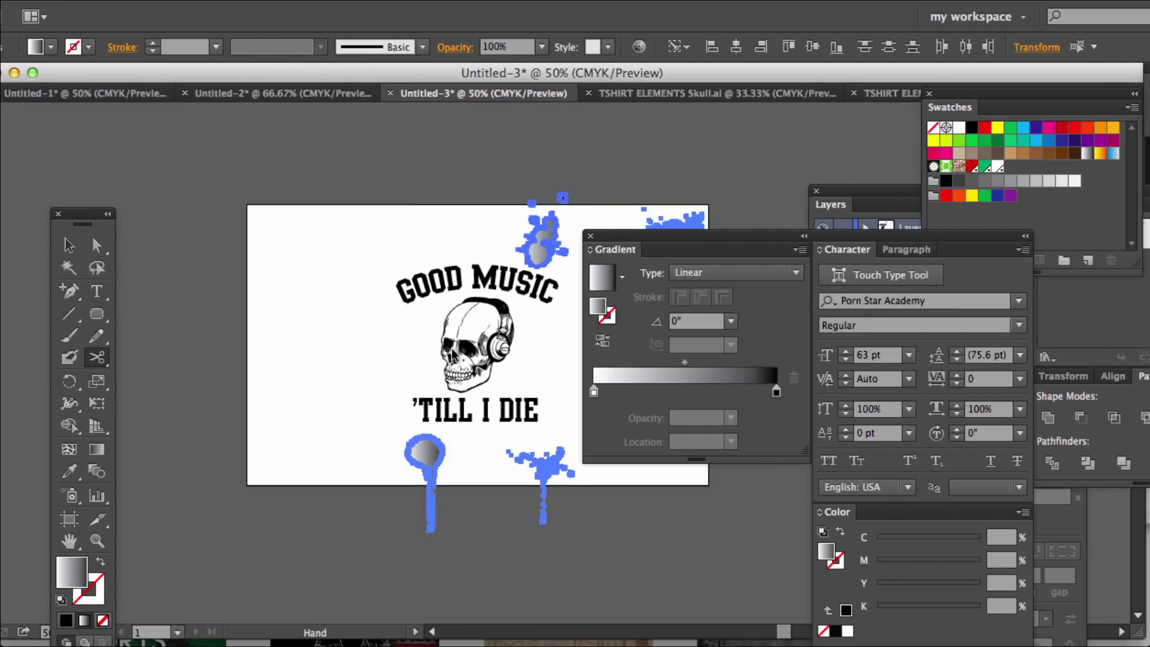
key("ctrl+minus")
key("ctrl+z")
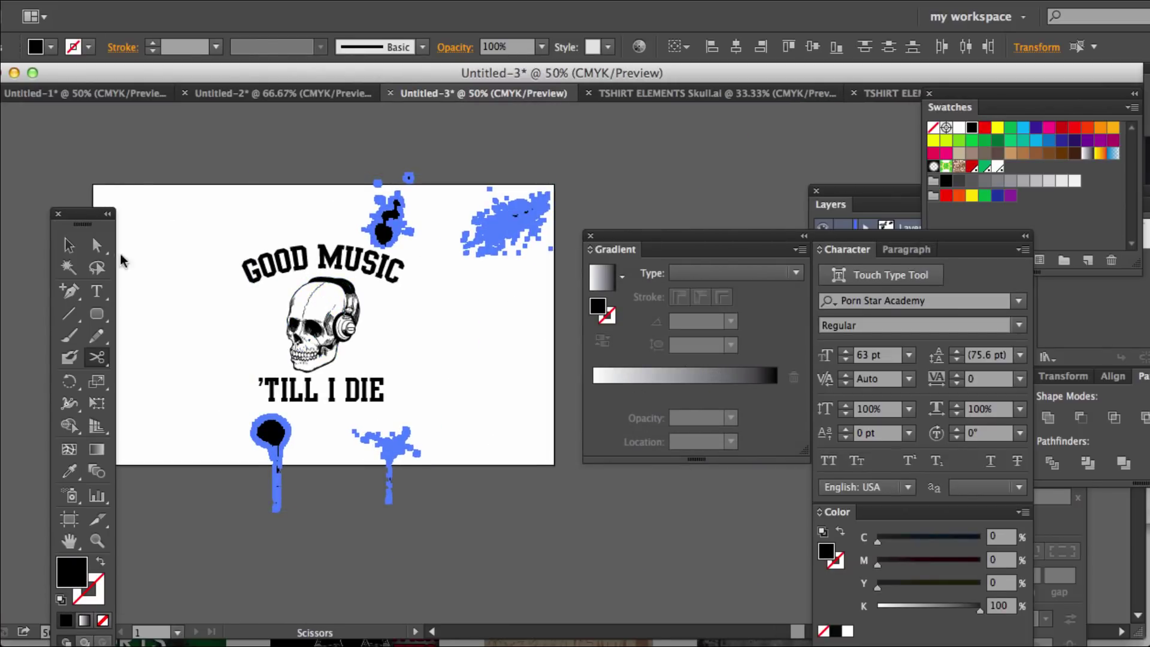
- Shrink and place the blob splatter under "Good", the spray beside the skull's jaw and the thin drip under the end of "Music"
left_click(352, 219)
mouse_move(413, 187)
left_mouse_down()
mouse_move(311, 225)
mouse_move(328, 207)
mouse_move(281, 240)
mouse_move(276, 286)
left_mouse_up()
left_click_drag(526, 216, 374, 343)
mouse_move(406, 433)
left_mouse_down()
mouse_move(420, 254)
mouse_move(408, 251)
mouse_move(391, 277)
mouse_move(385, 268)
left_mouse_up()
- Shrink the round drip and place it so it runs down from the "D" of "DIE", and deselect it
left_click(291, 430)
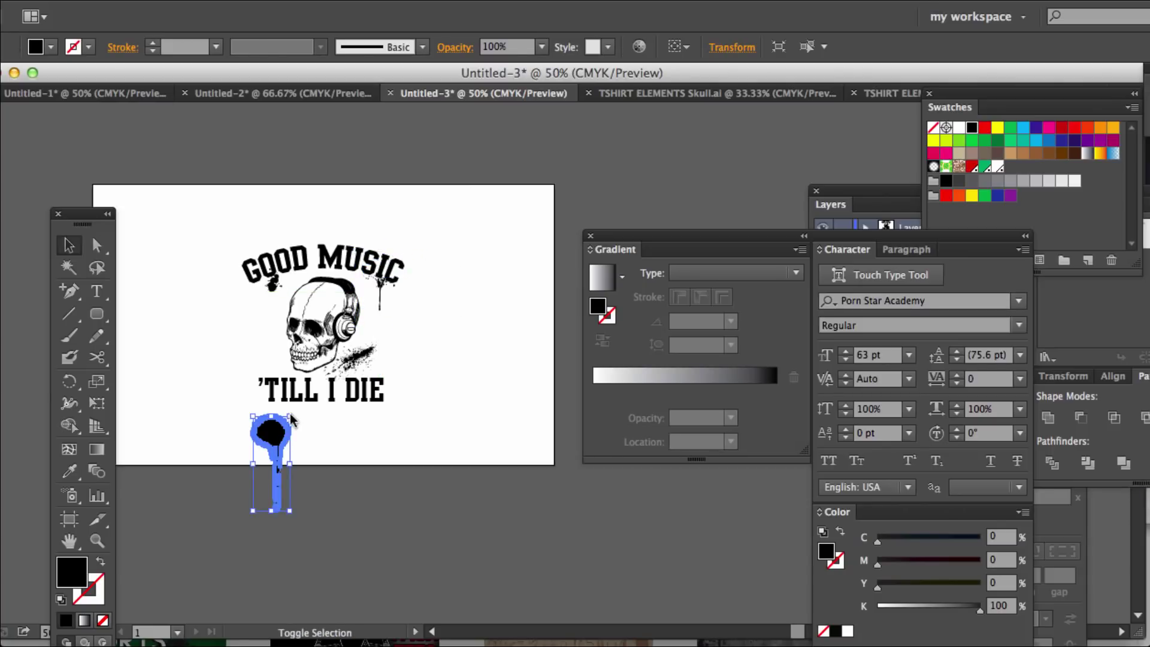
left_click_drag(291, 419, 350, 407)
left_click_drag(425, 372, 427, 373)
left_click(460, 366)
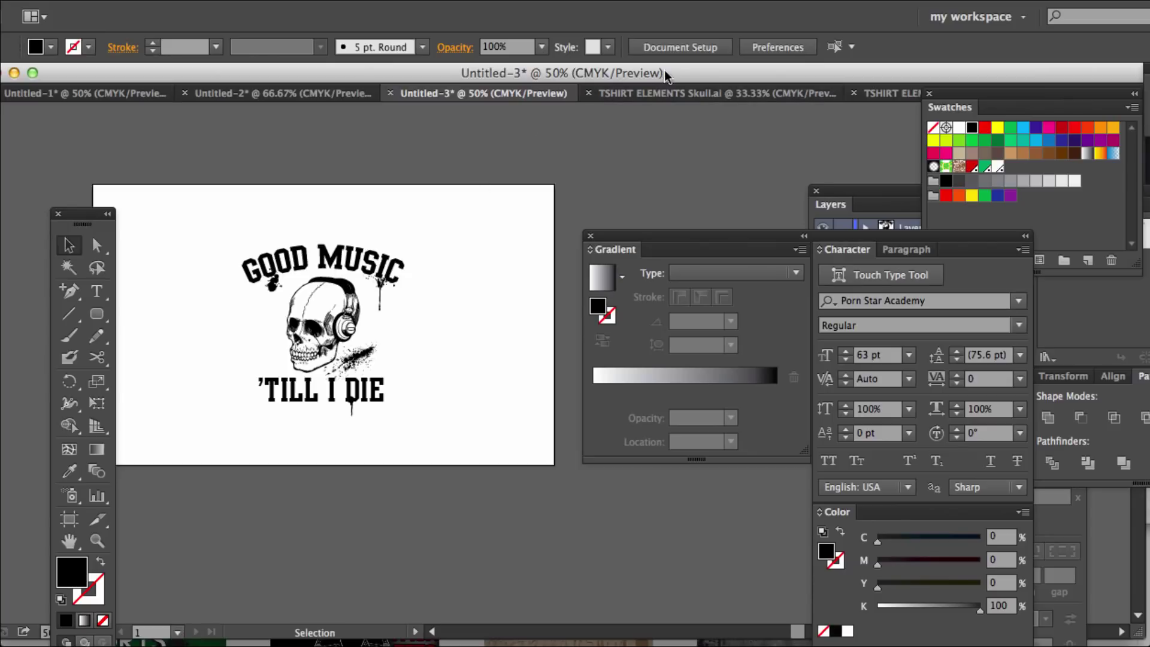
- Switch to Finder and open TSHIRT ELEMENTS Distress & Backgrounds 2.ai from the ai folder inside the distress & backgrounds folder
left_click_drag(674, 69, 656, 148)
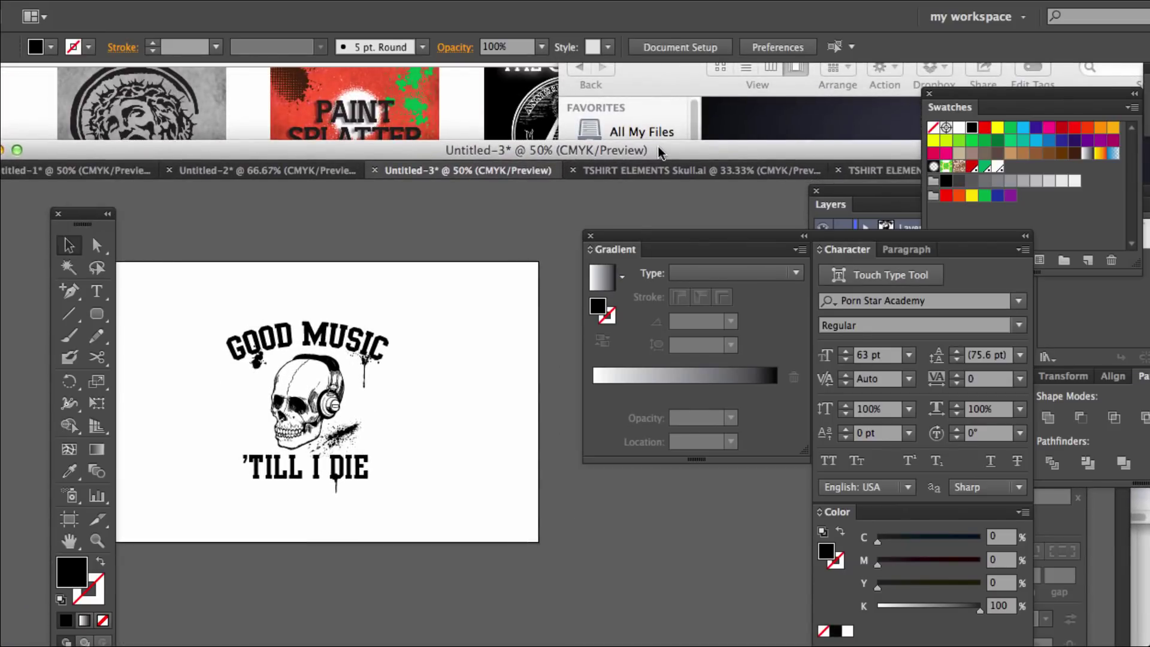
left_click(725, 122)
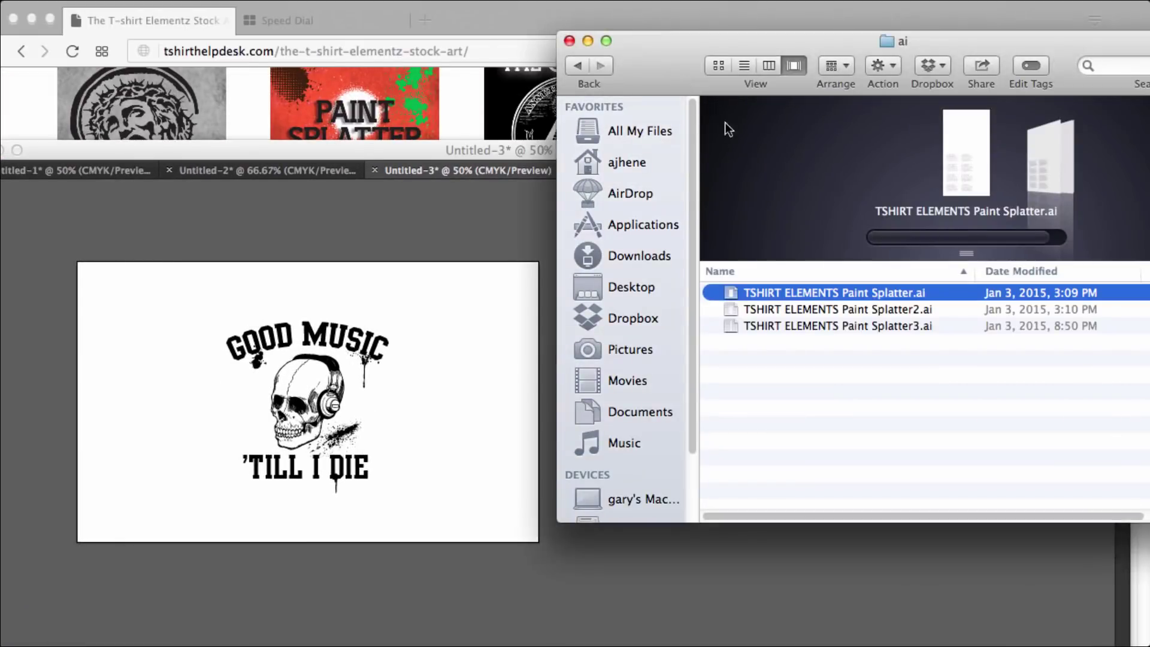
left_click(579, 65)
left_click(578, 65)
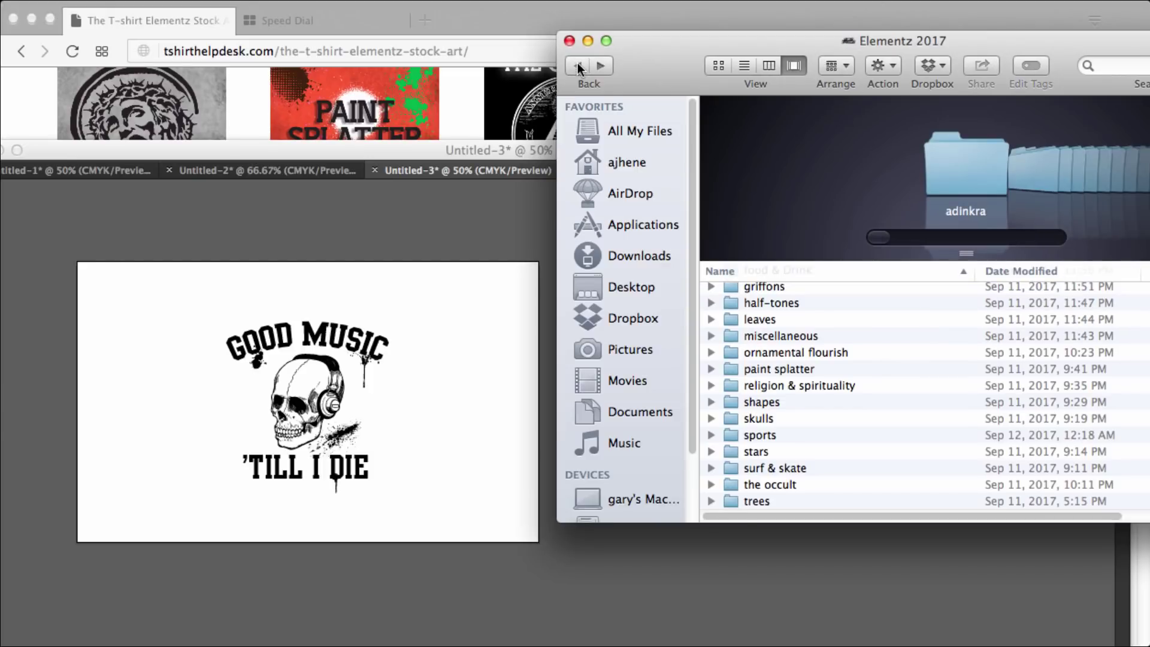
scroll(824, 420, "up", 6)
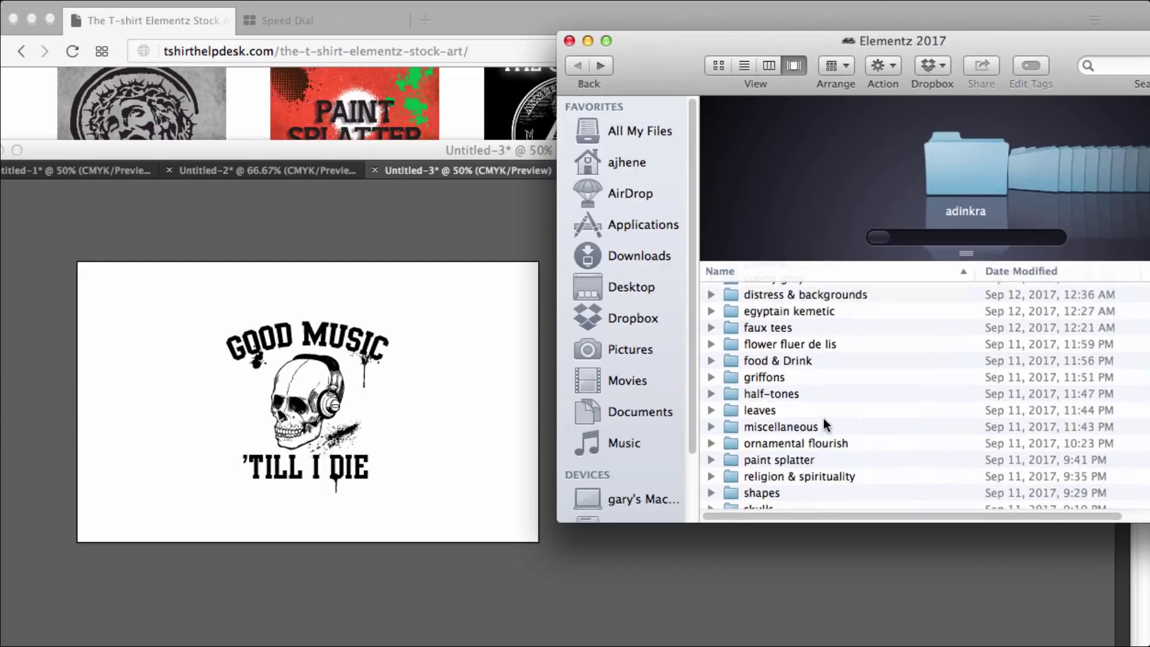
double_click(826, 403)
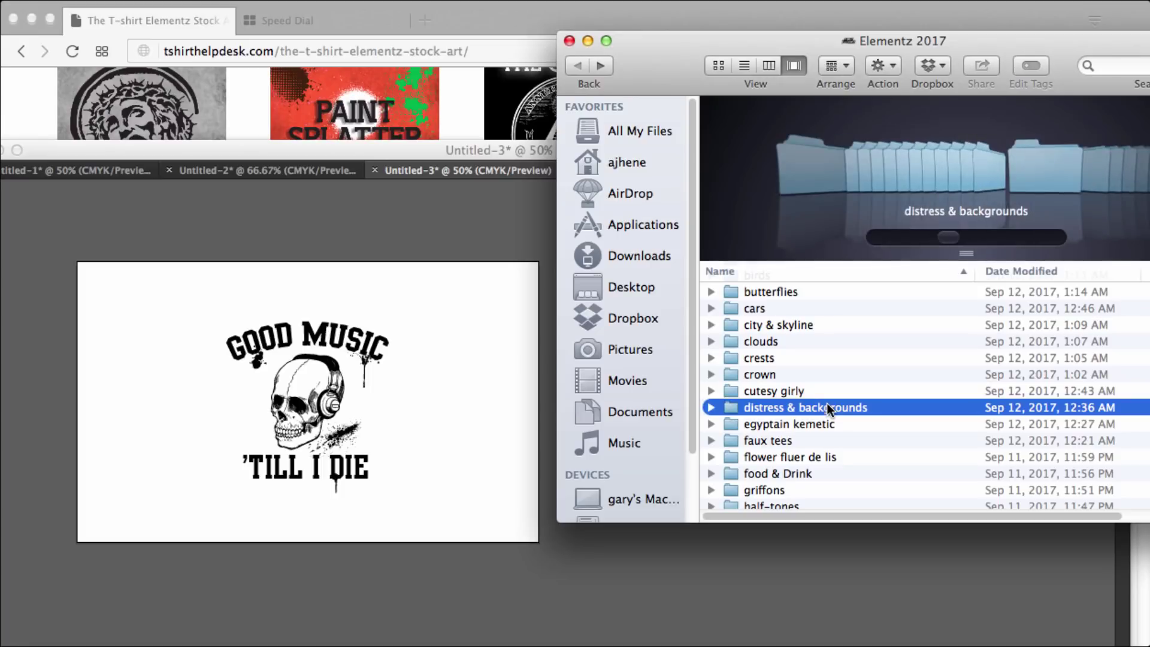
left_click(777, 292)
double_click(777, 292)
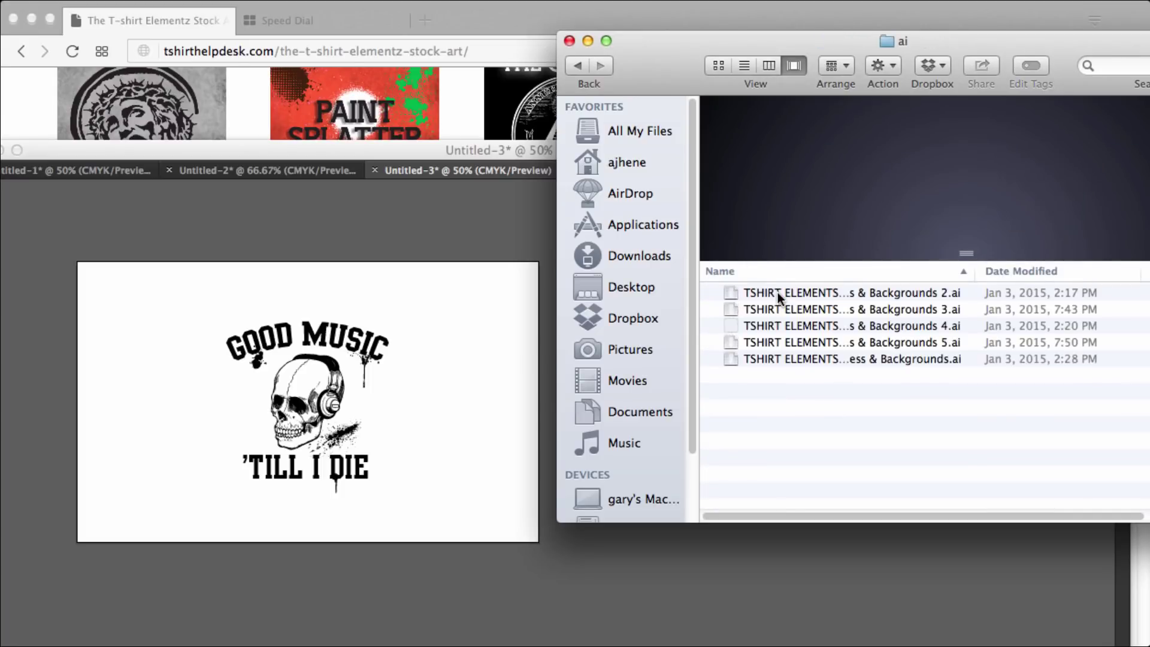
left_click(797, 292)
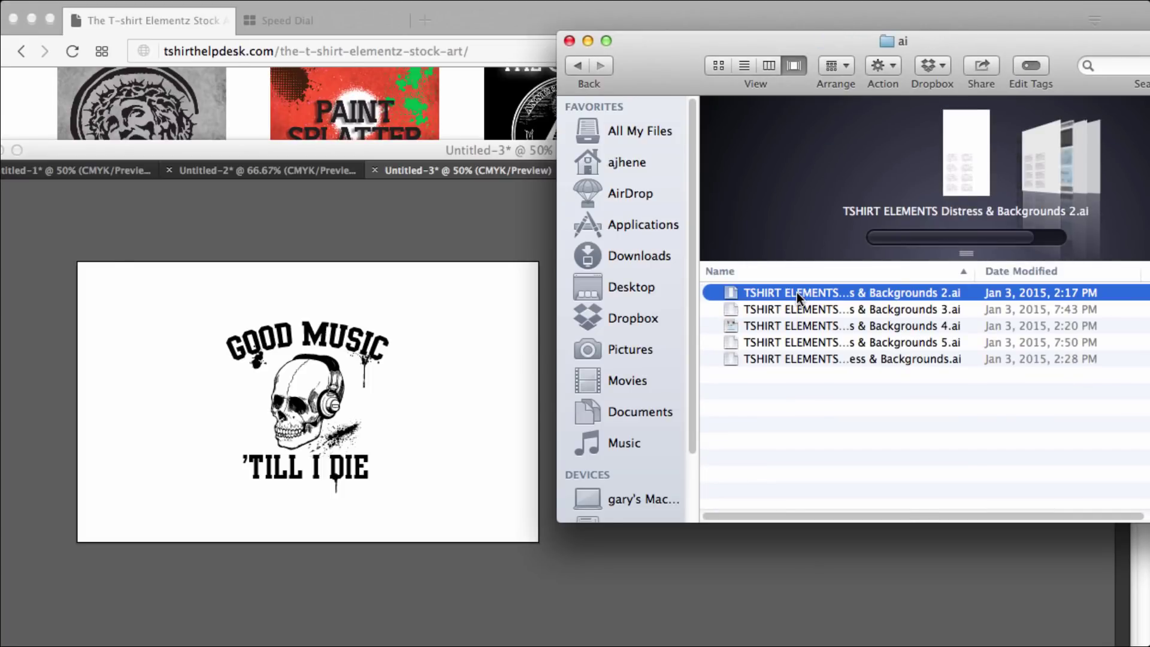
double_click(797, 292)
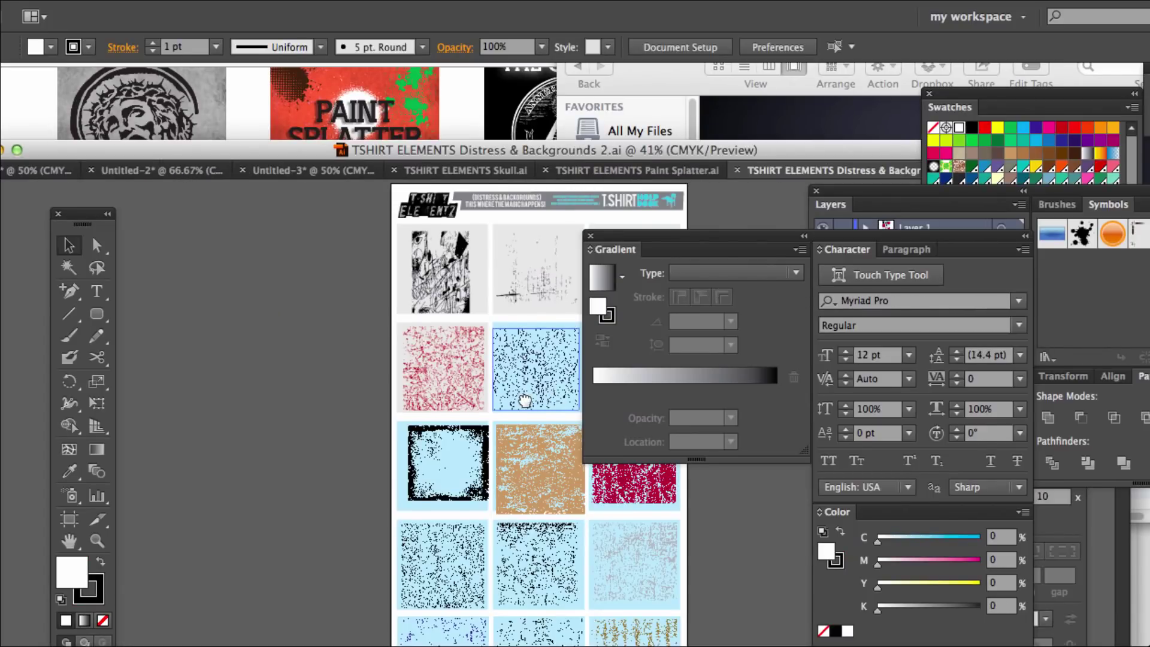
- Copy the black speckled texture in the middle of the fourth row and paste it into the Untitled-3 document
left_click_drag(524, 401, 403, 251)
left_click(432, 416)
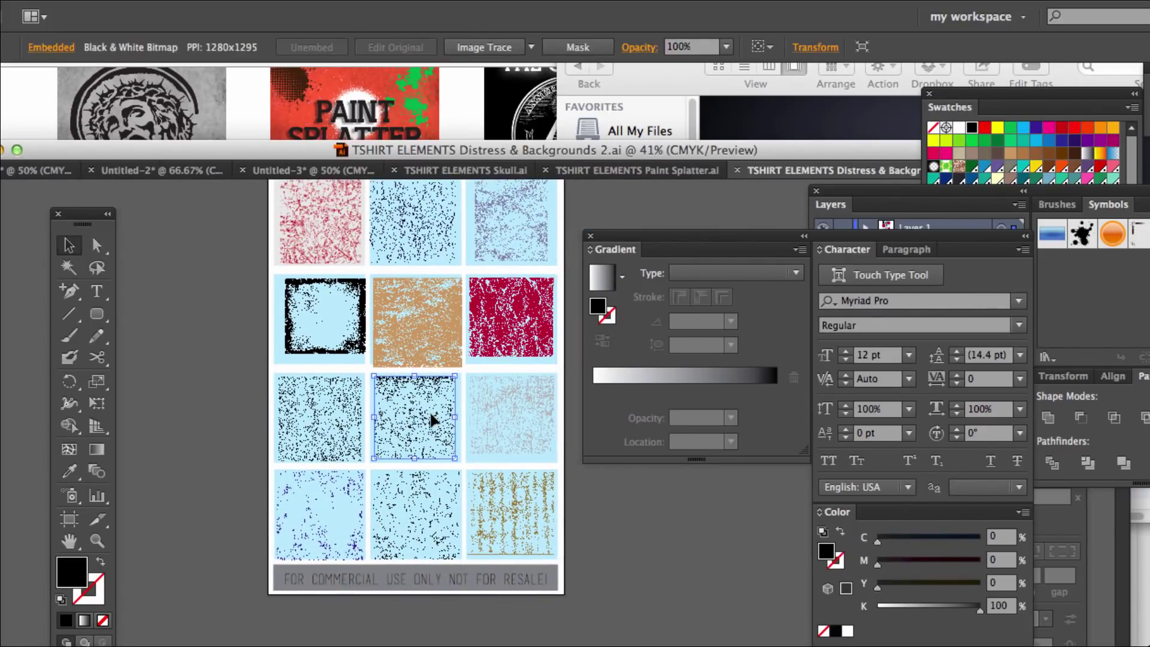
left_click(466, 171)
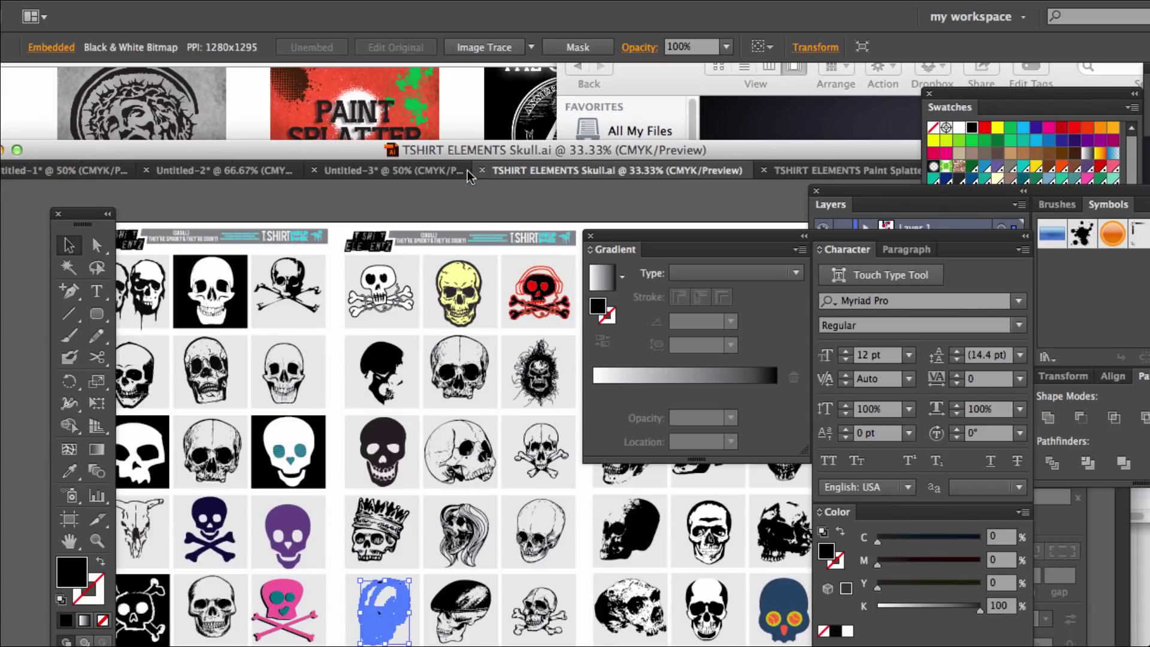
left_click(435, 171)
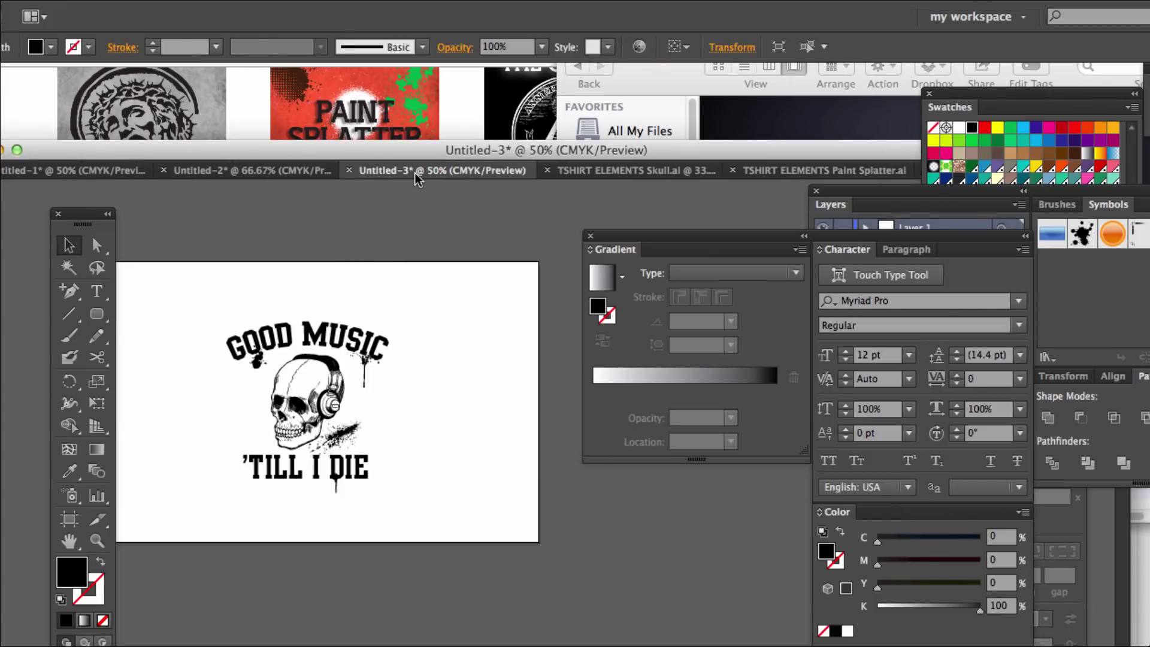
key("ctrl+v")
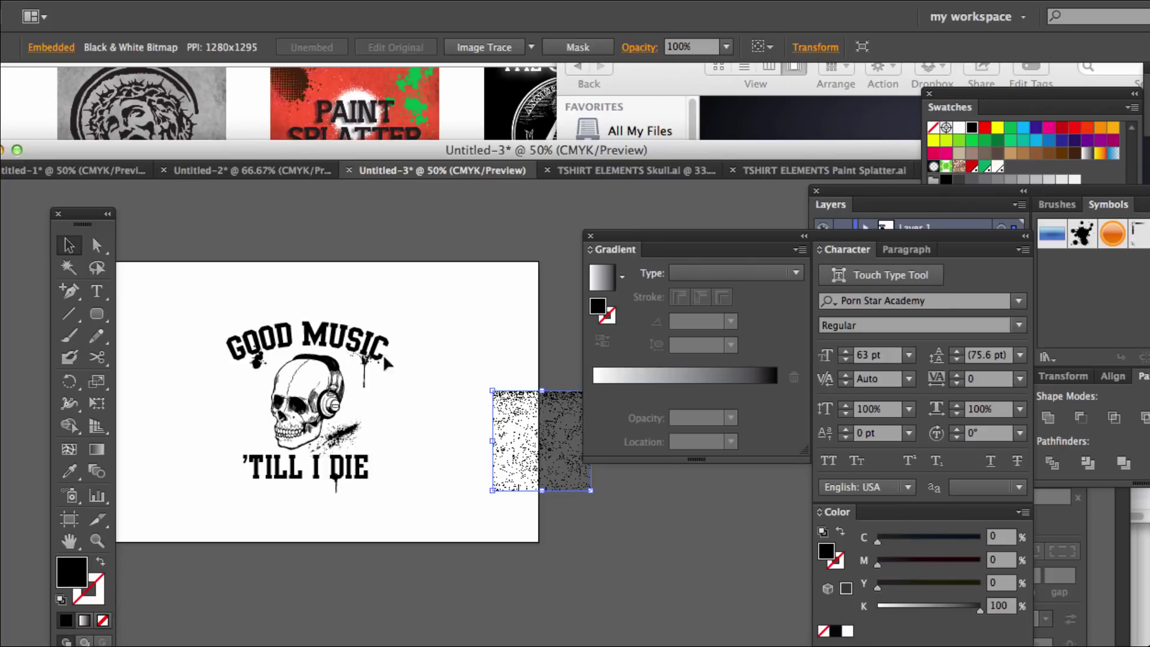
- Enlarge the distress texture to cover the whole skull design, fill it with white and deselect it
left_click_drag(590, 490, 378, 482)
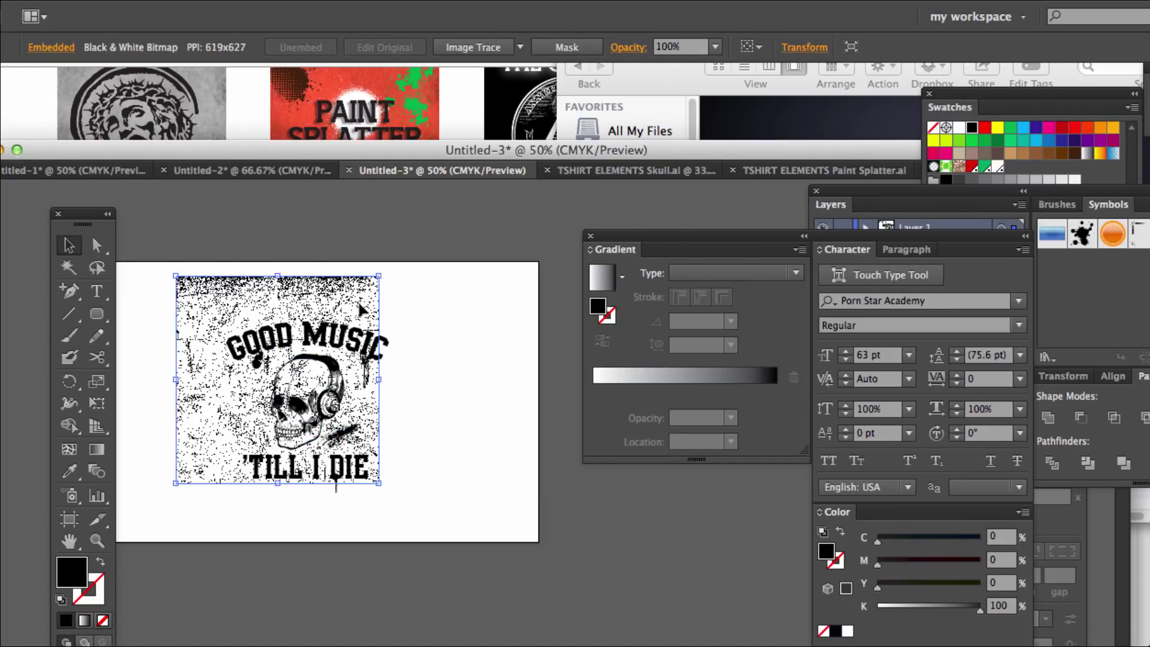
left_click_drag(369, 323, 408, 312)
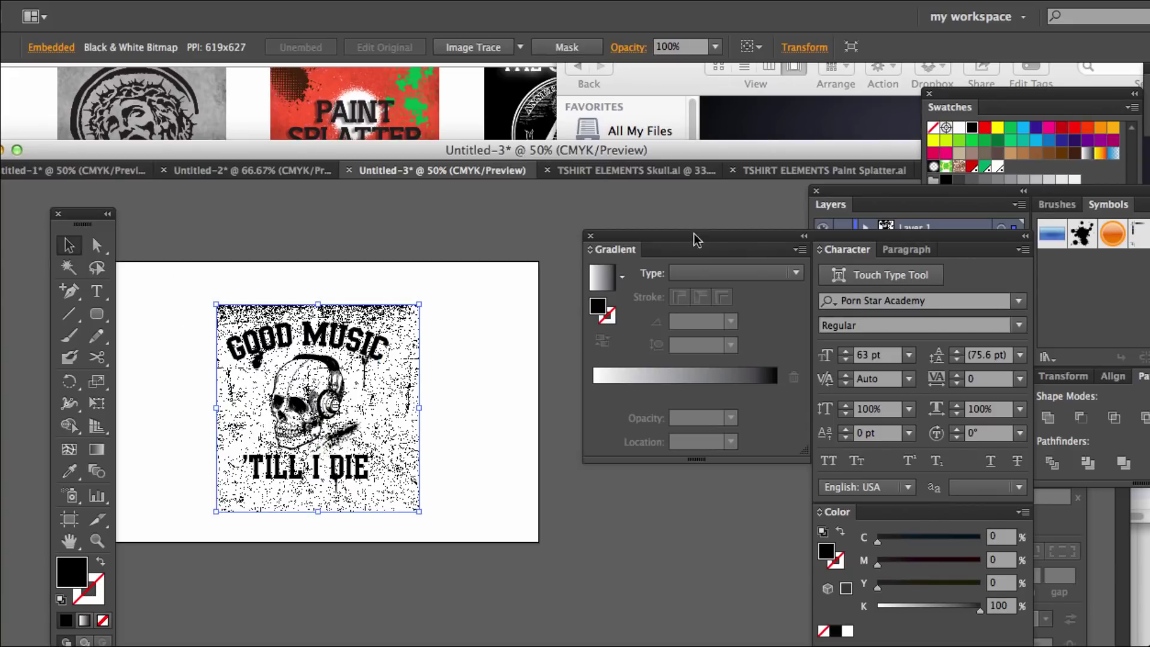
left_click(960, 129)
left_click(477, 257)
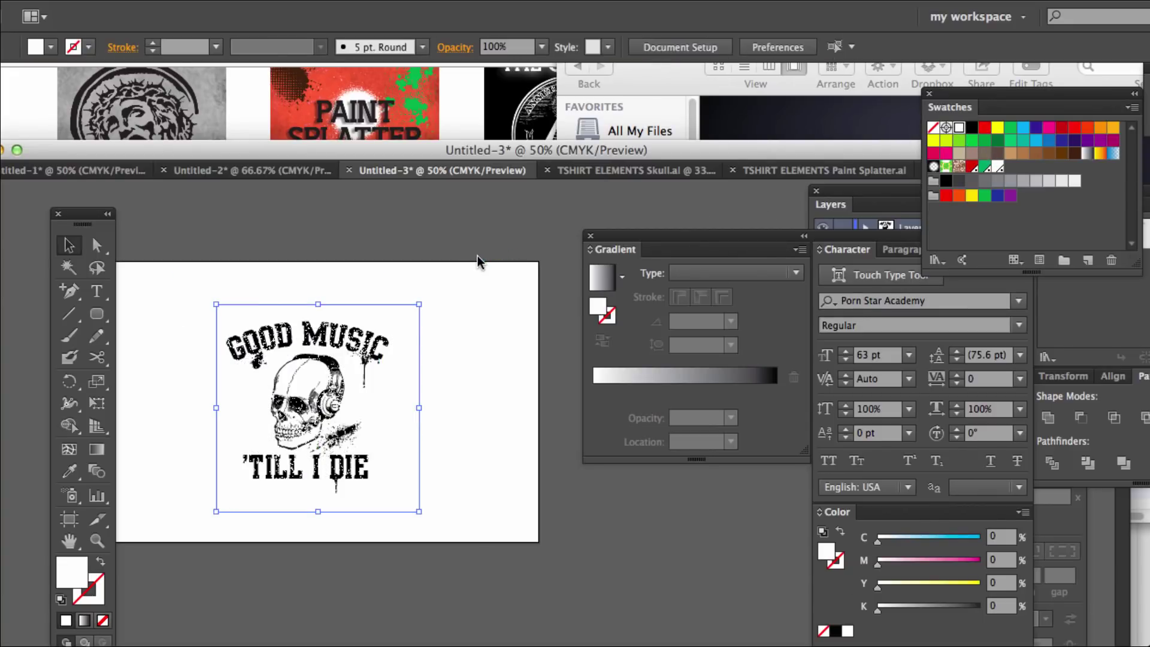
- Nudge the white distress texture slightly left over the artwork
key("super+1")
left_click_drag(398, 303, 516, 367)
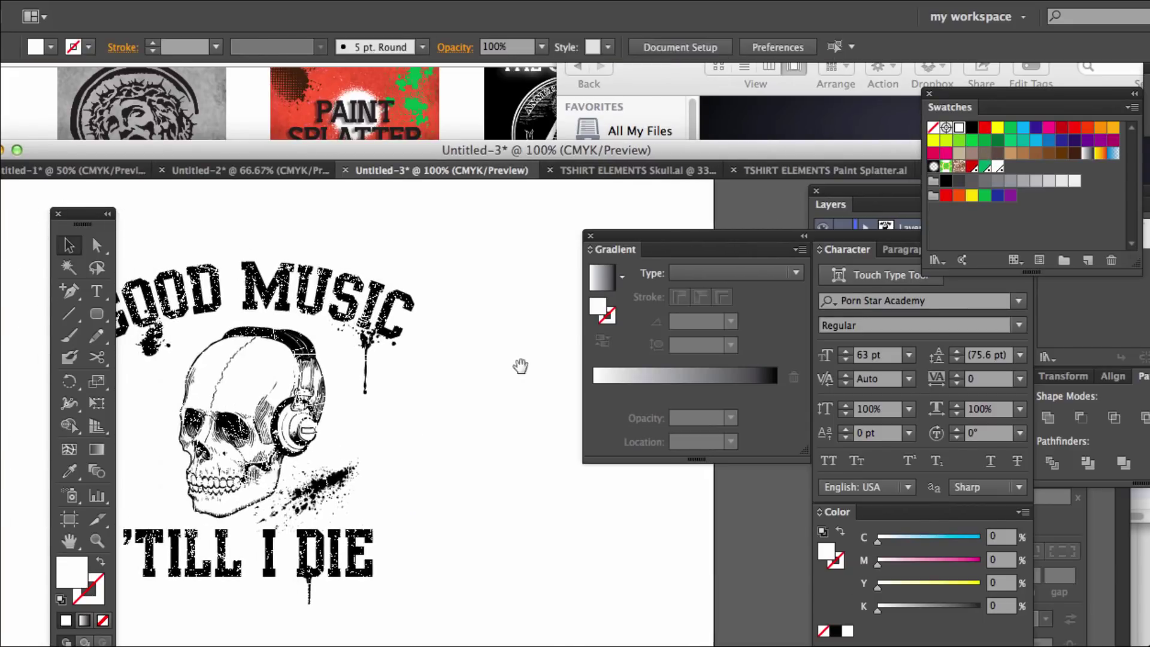
left_click_drag(438, 353, 531, 312)
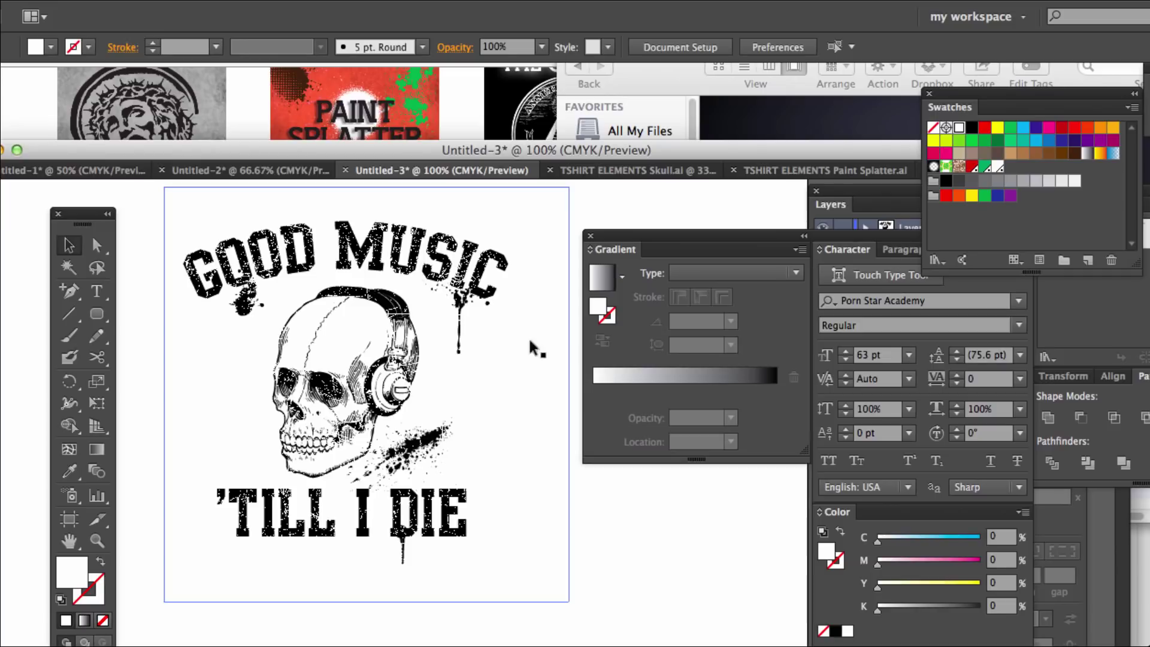
left_click(531, 220)
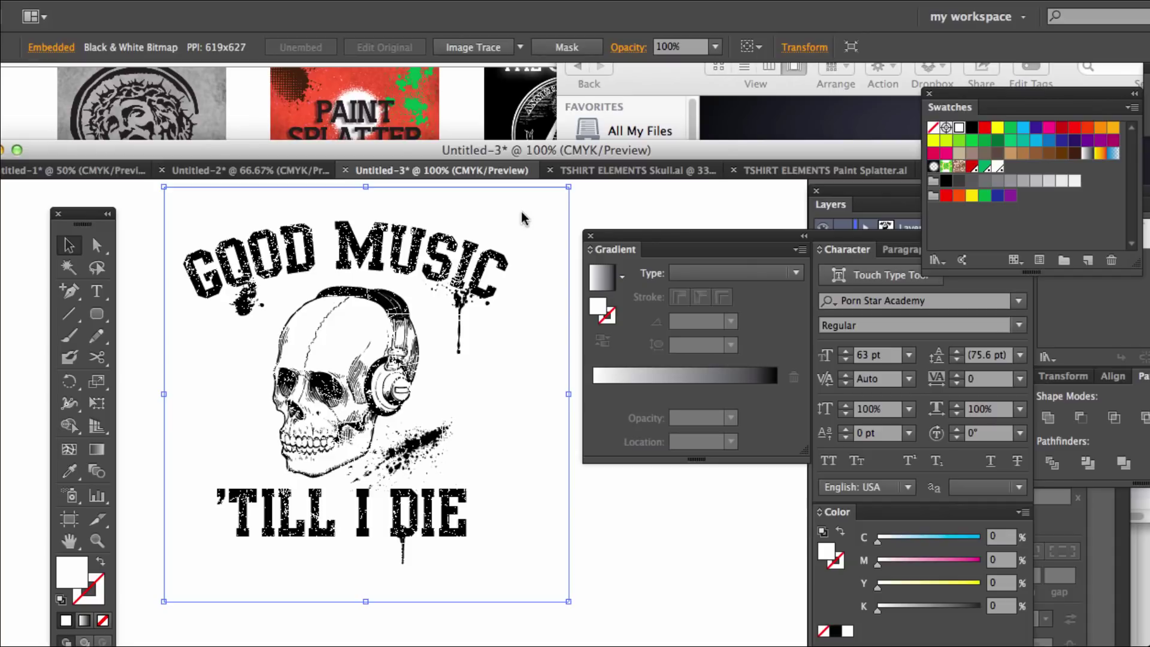
key("super+shift+b")
key("super+shift+b")
left_click(602, 202)
left_click(515, 205)
left_click_drag(519, 207, 512, 207)
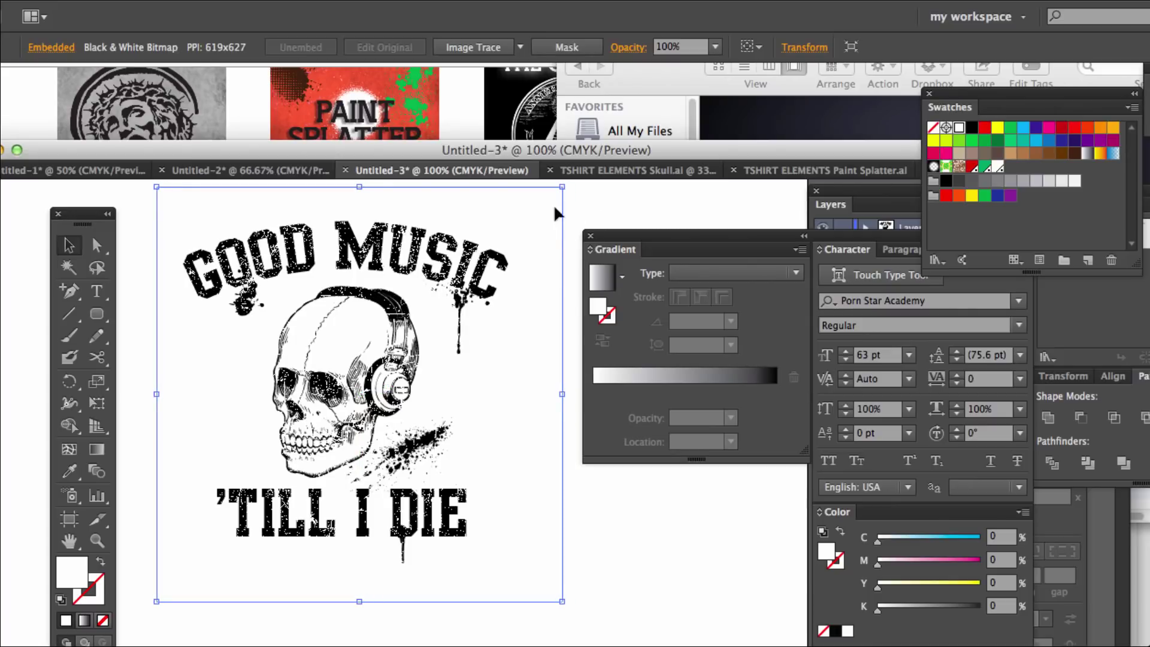